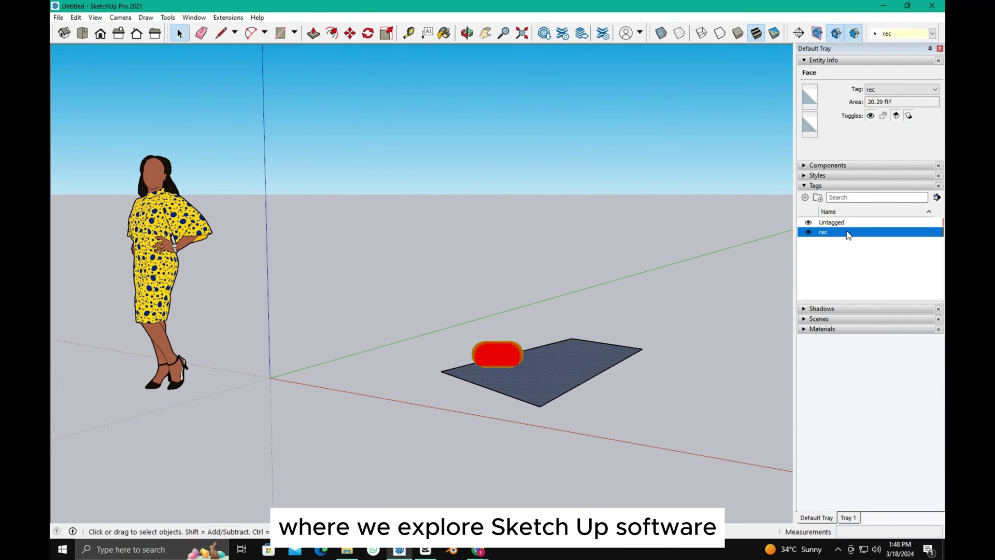
Give the rec tag a green colour, then collapse Tags and Entity Info and open Components
left_click(942, 232)
left_click(477, 382)
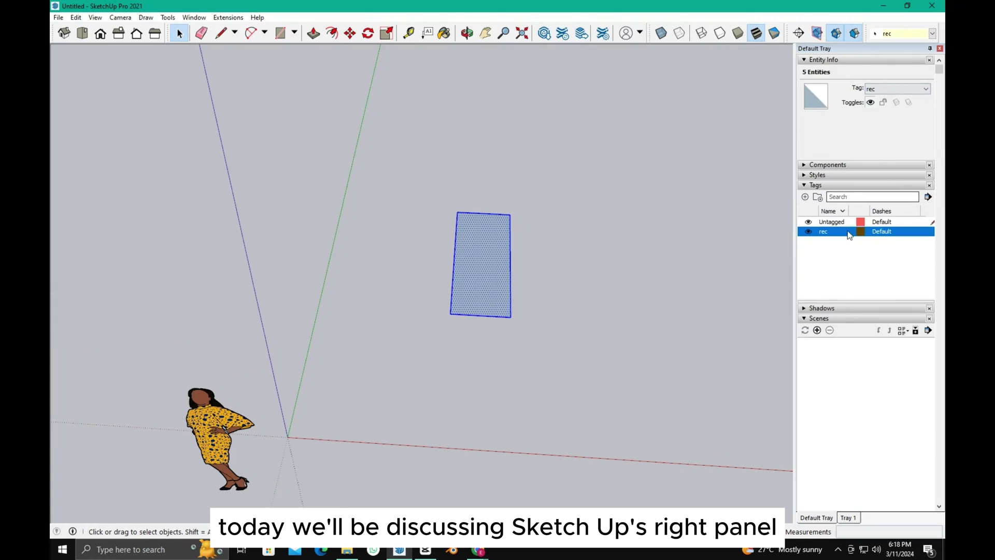
left_click(804, 185)
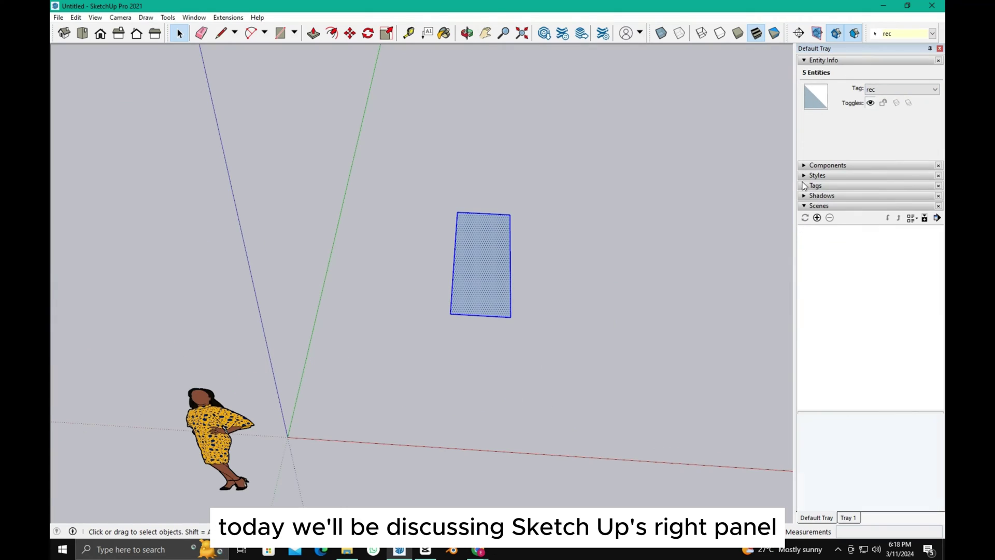
left_click(805, 60)
left_click(828, 70)
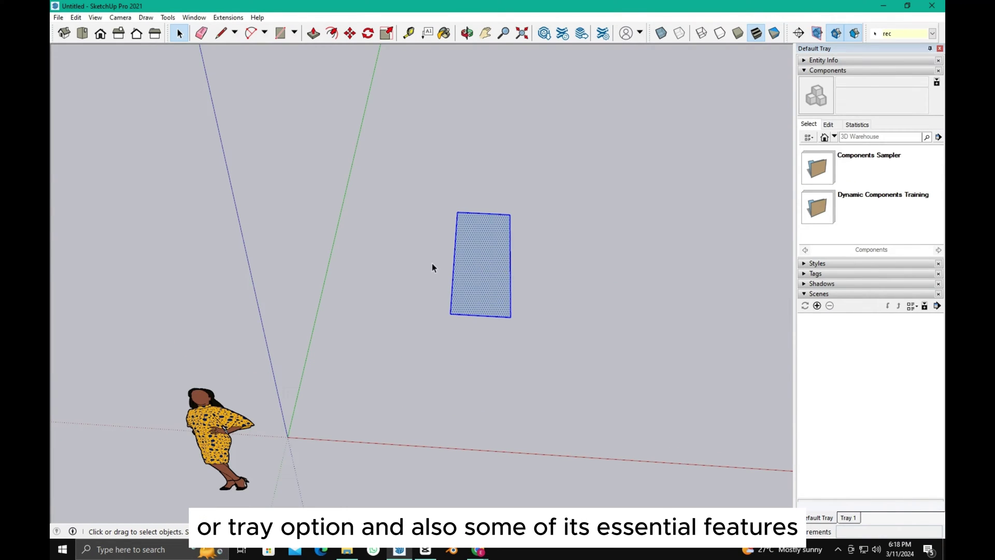
Make the rectangle a component named 'rectangle' and rotate the frame 90° upright
left_click_drag(436, 197, 555, 391)
right_click(479, 235)
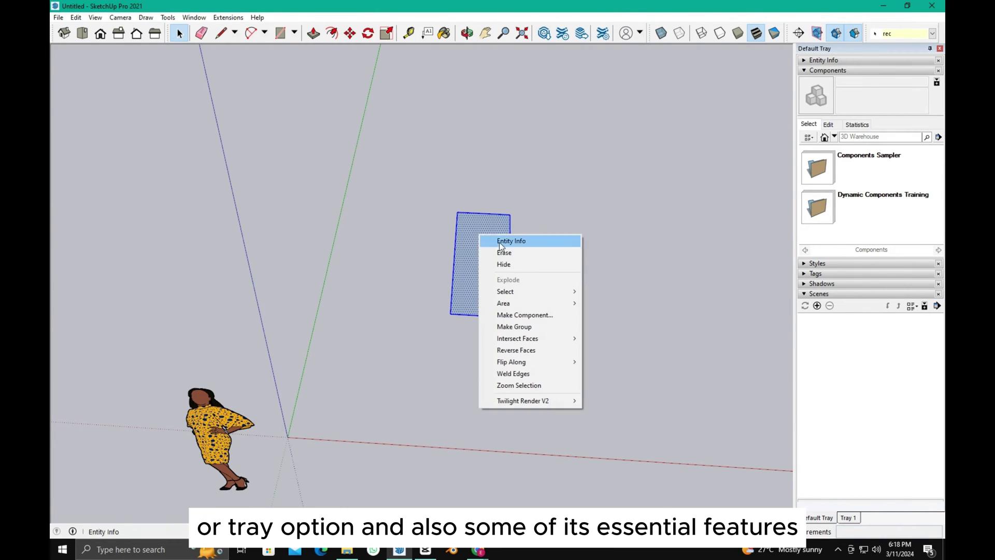
left_click(527, 316)
type("rectangle")
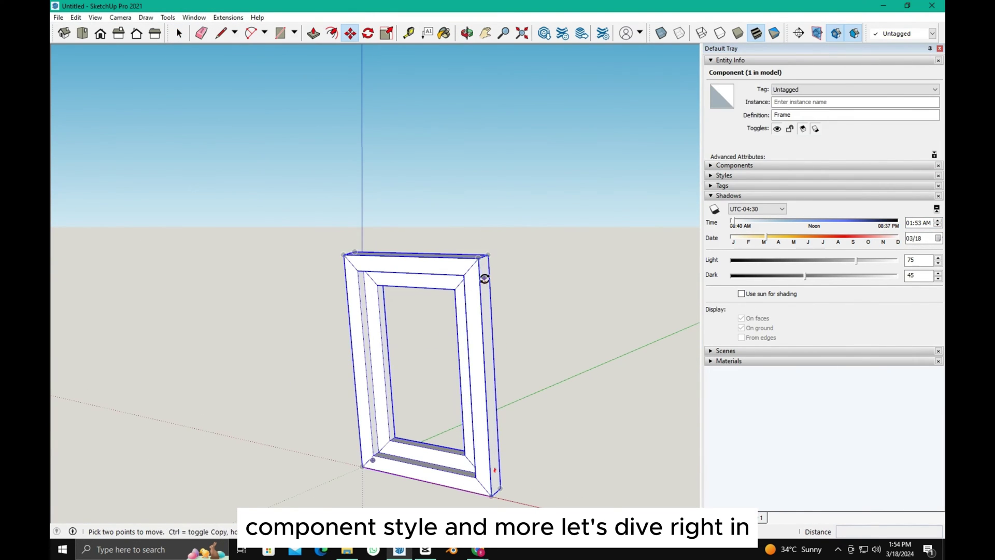
left_click(488, 264)
key("space")
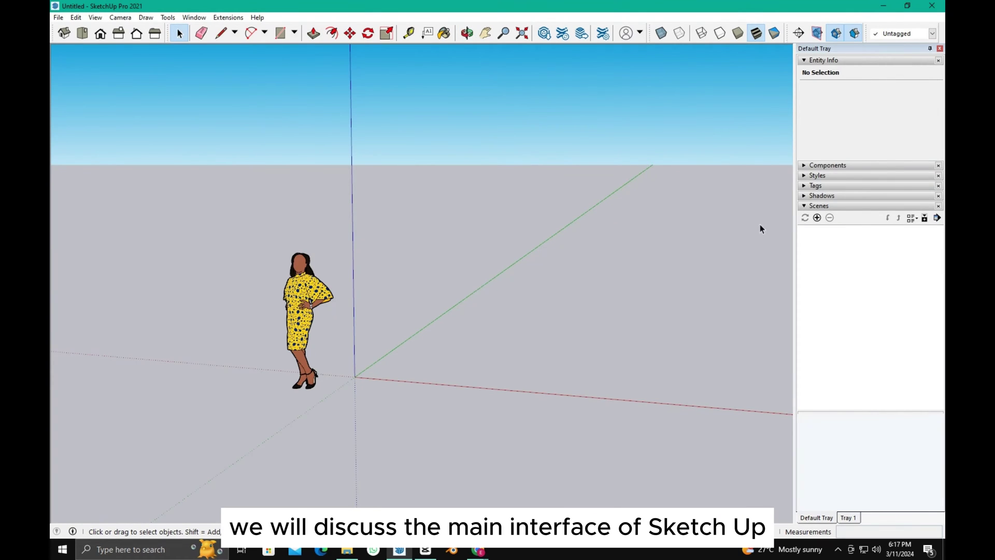
Draw a closed four-cornered face on the ground beside the figure with the Line tool
left_click(814, 60)
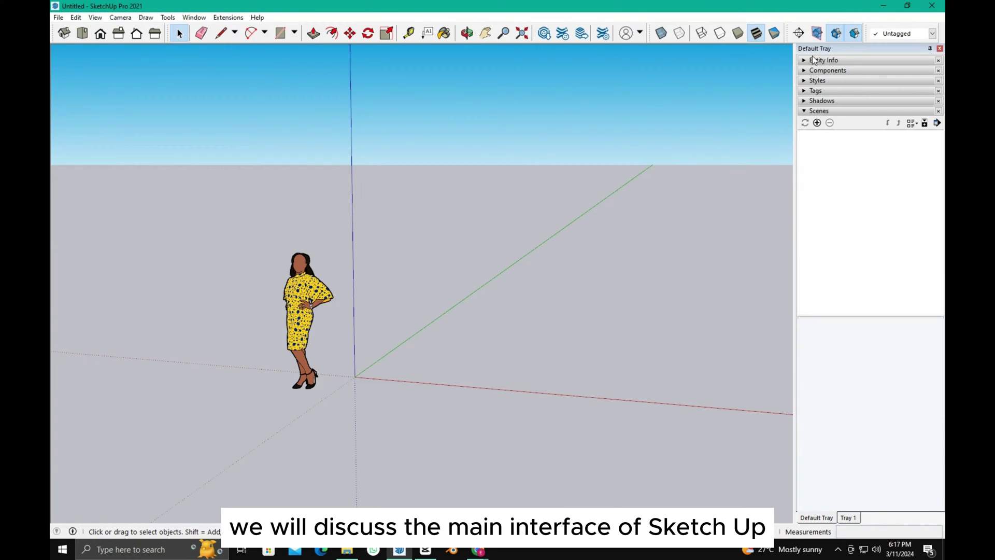
left_click(813, 61)
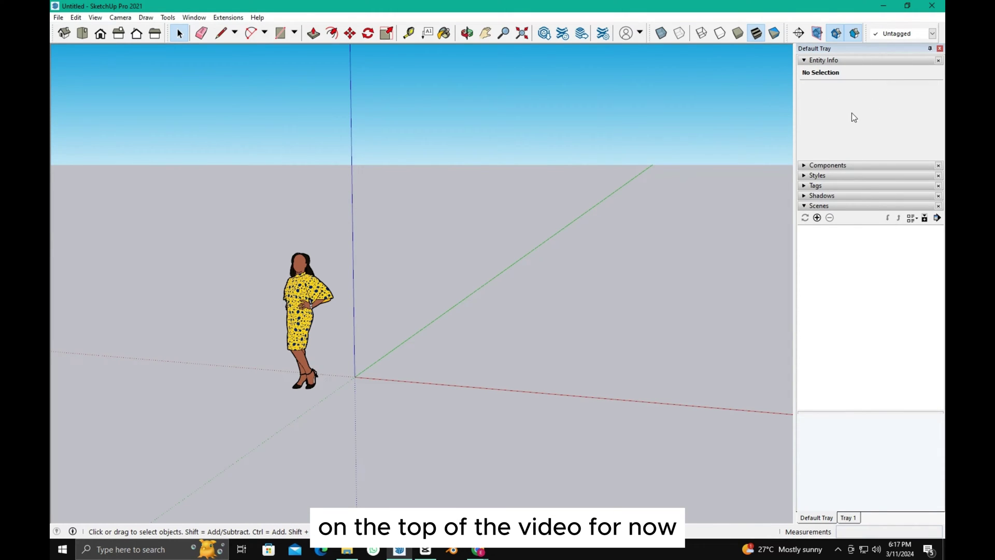
left_click(220, 33)
left_click(507, 350)
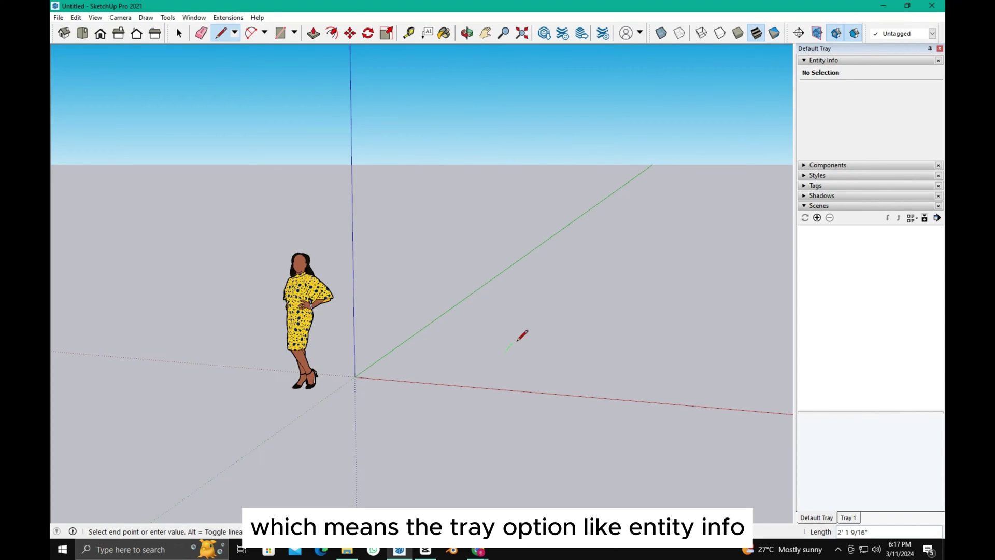
left_click(525, 325)
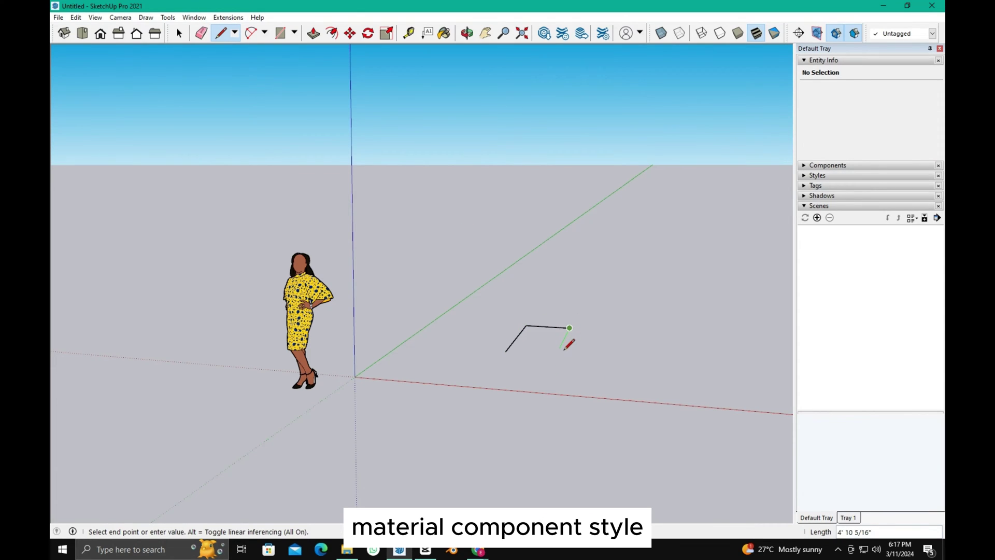
left_click(556, 355)
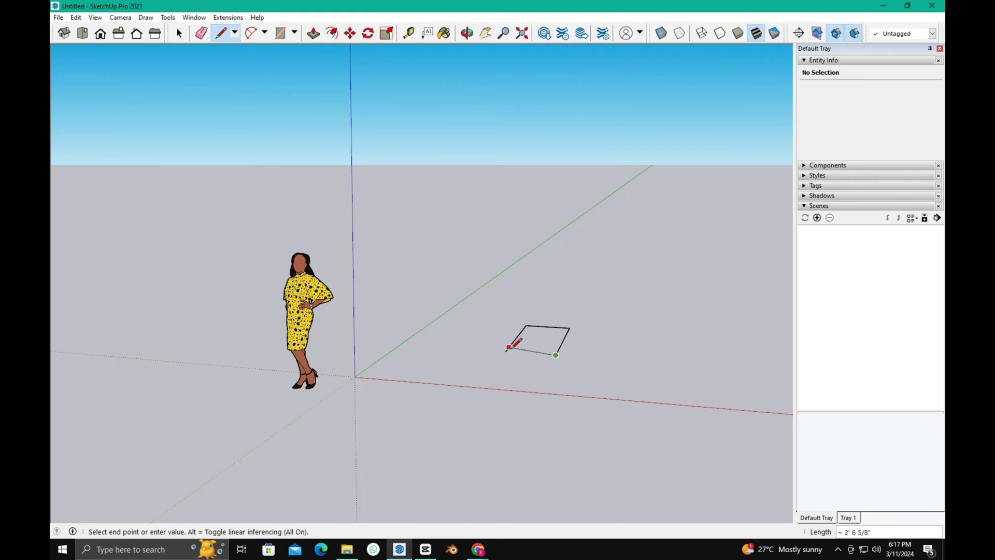
left_click(506, 351)
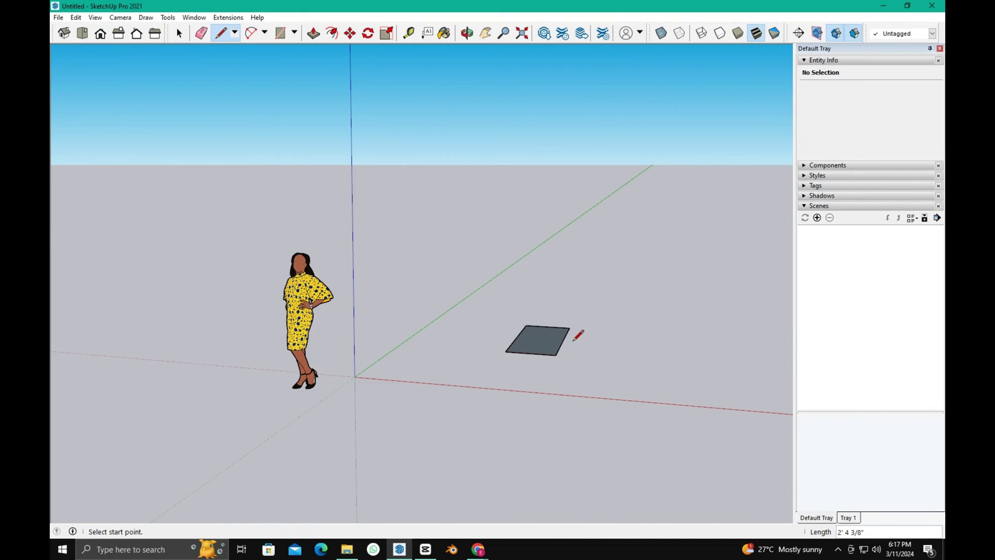
Orbit and zoom to look down onto the new face
key("o")
left_click_drag(596, 360, 664, 556)
scroll(644, 256, "up", 3)
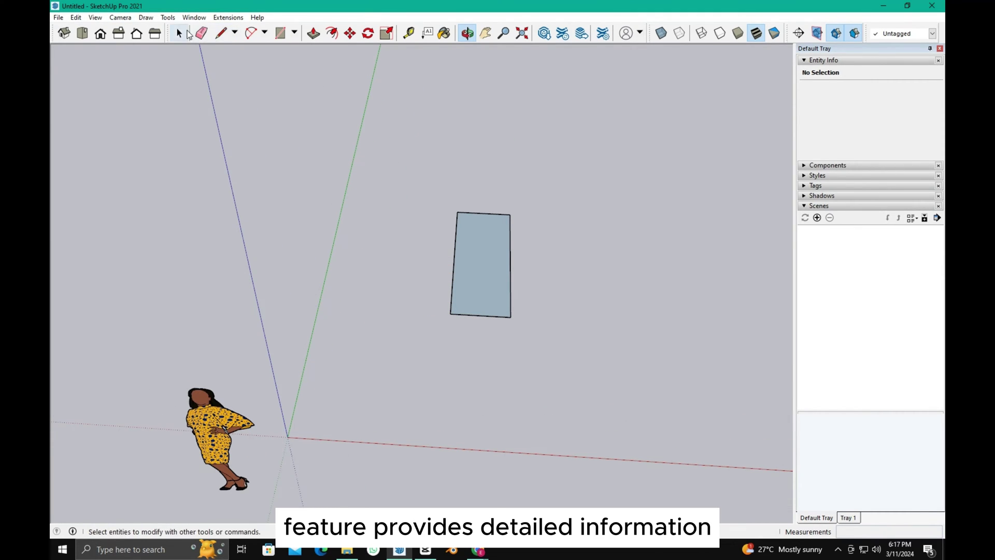
Box-select the rectangle's face and four edges and check their Untagged tag in Entity Info
left_click(179, 33)
left_click_drag(434, 195, 583, 358)
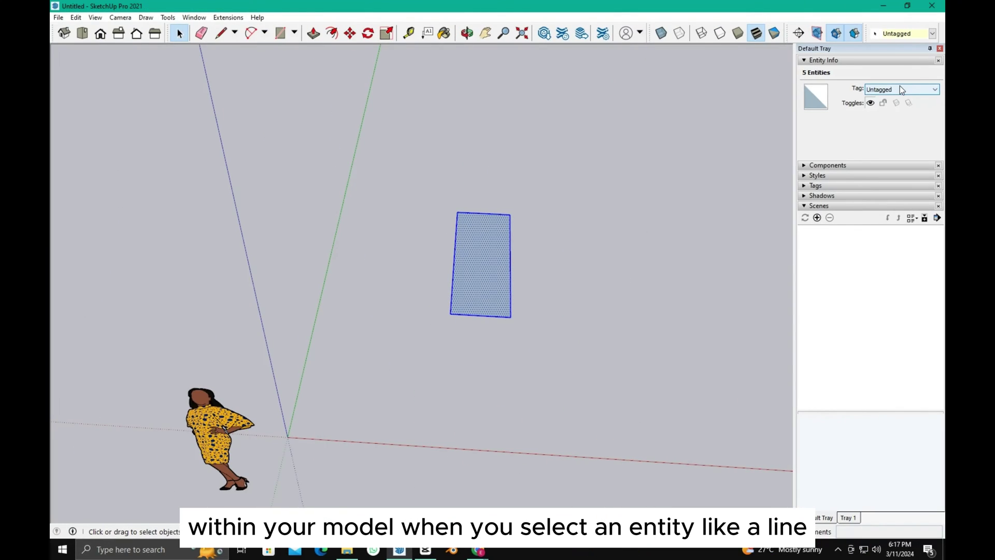
left_click(900, 86)
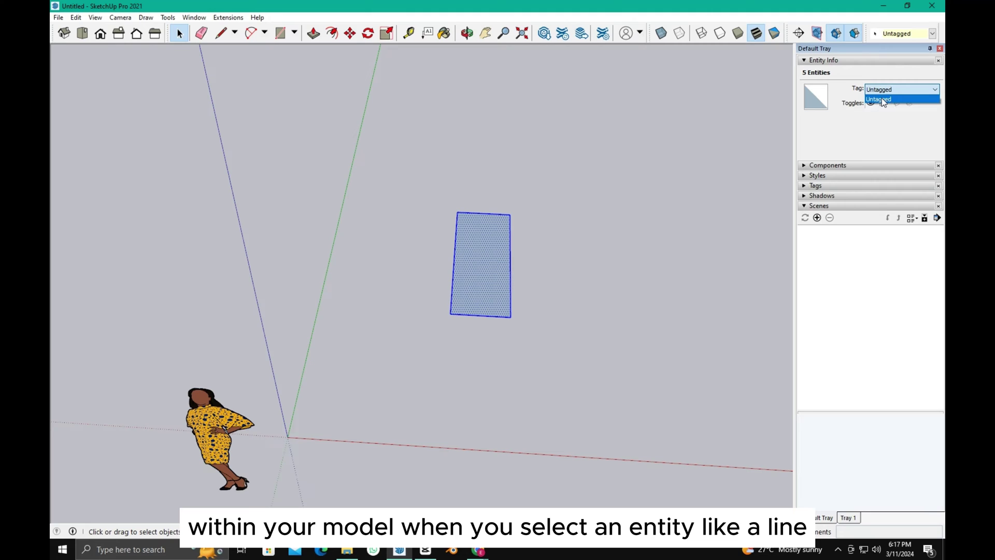
left_click(474, 252)
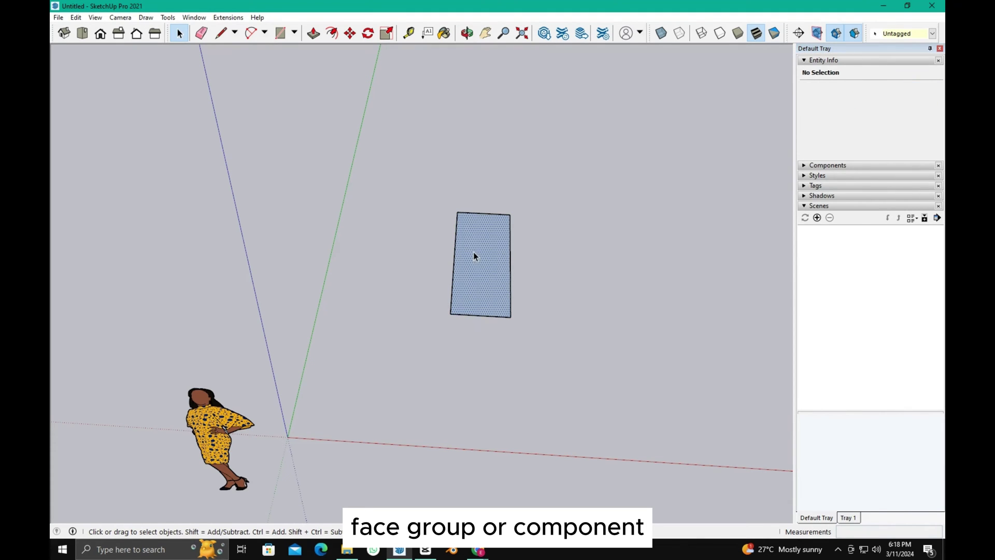
left_click(474, 252)
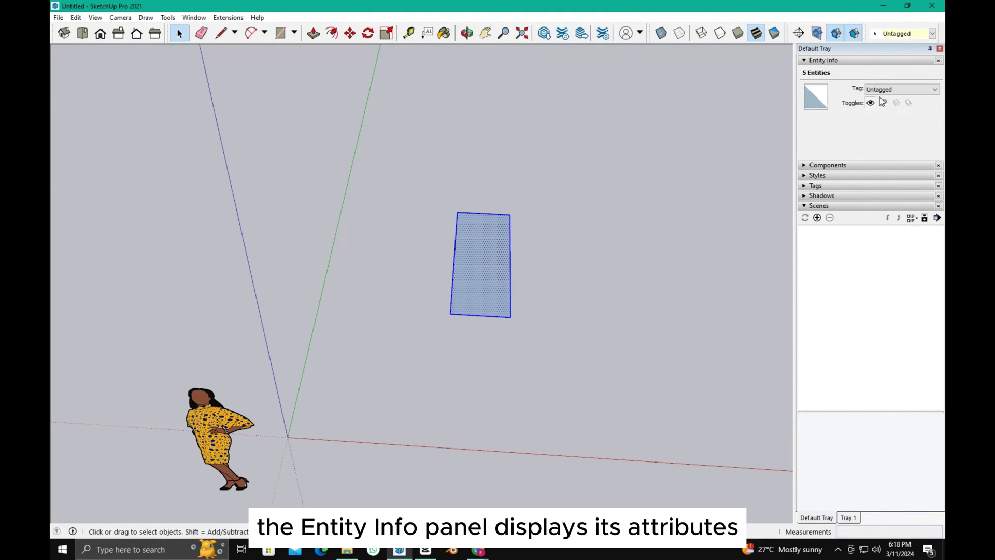
Add a new tag named 'rec' in the Tags panel
left_click(815, 185)
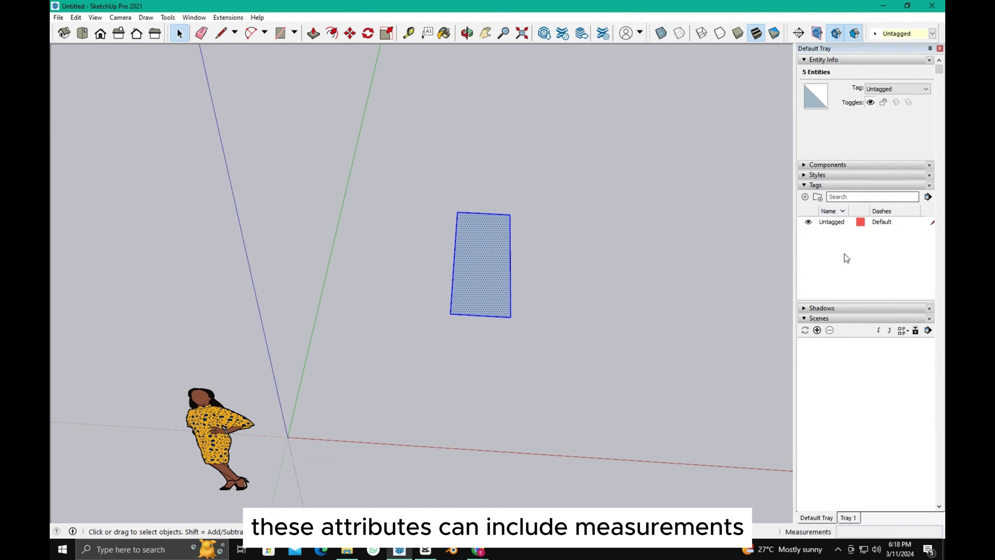
left_click(832, 222)
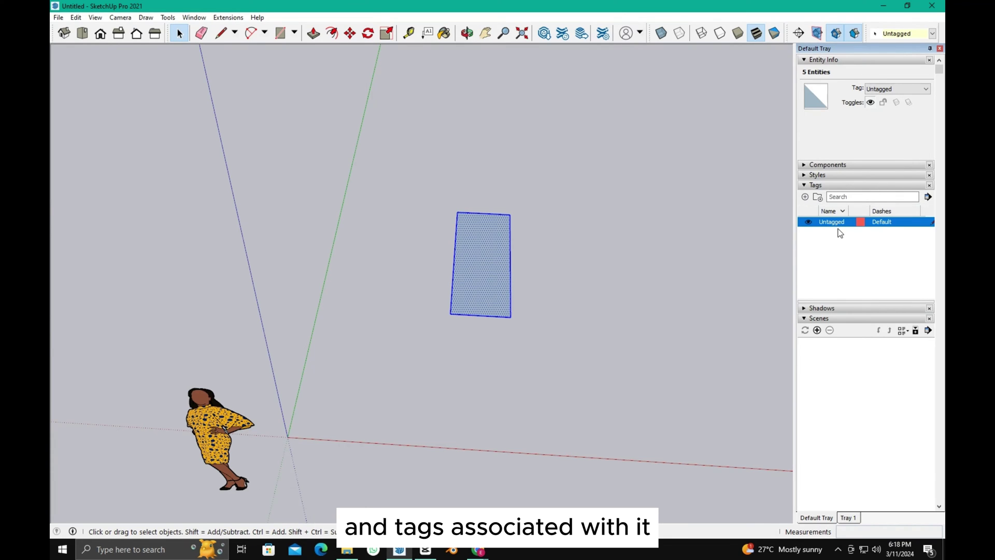
left_click(805, 197)
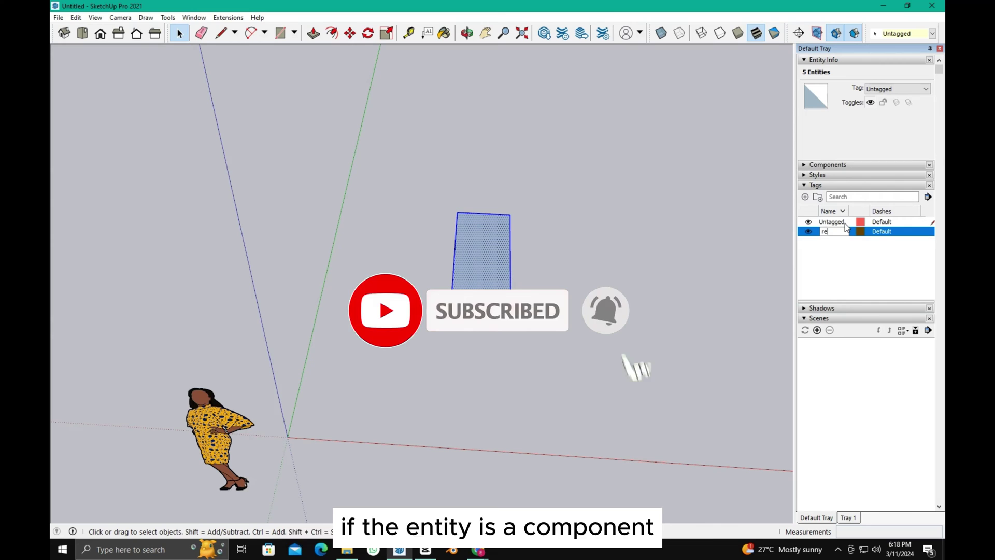
type("rec")
left_click(832, 262)
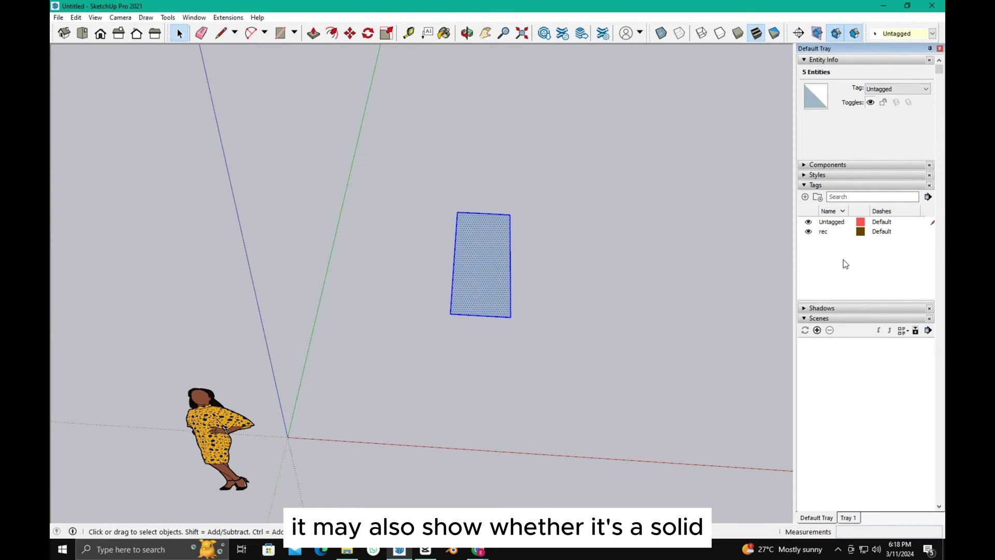
Assign the rectangle to the rec tag and toggle the tag's visibility off and on
left_click(897, 88)
left_click(878, 106)
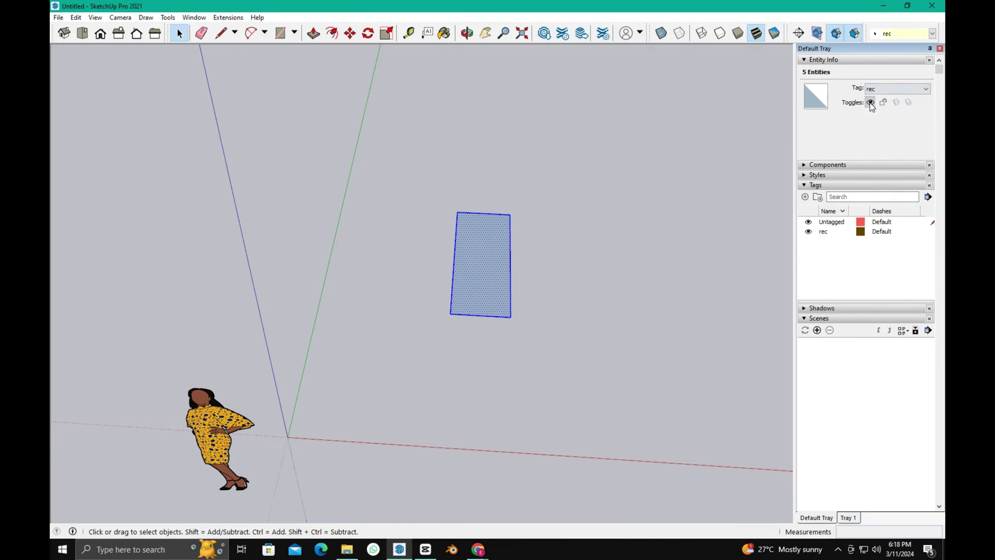
left_click(809, 232)
left_click(809, 232)
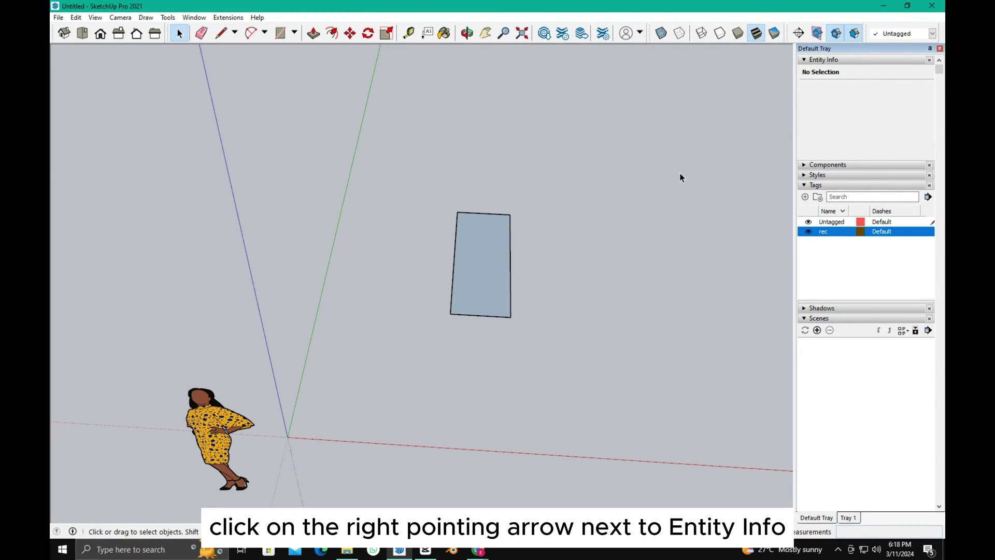
left_click(827, 61)
left_click(825, 60)
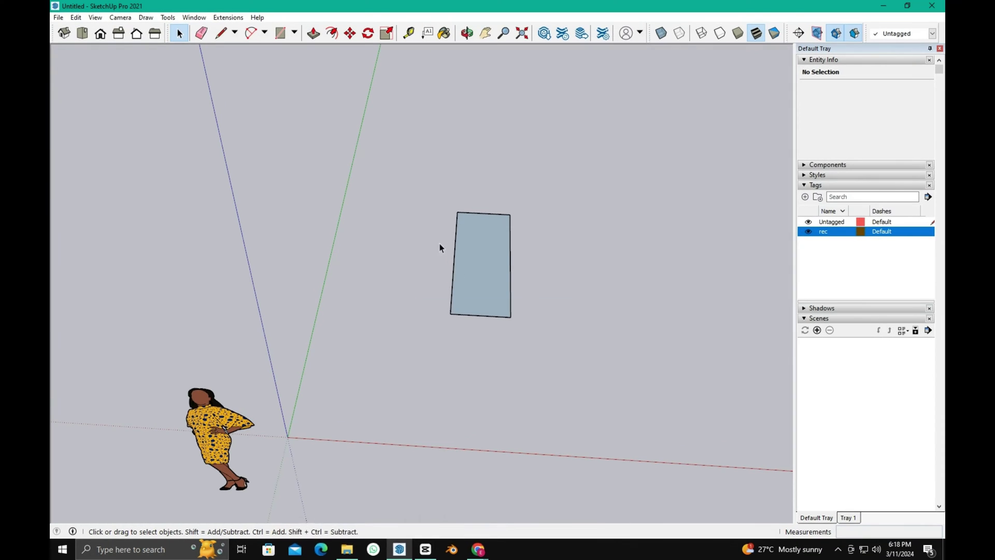
Select the rectangle and edit the rec tag's colour
left_click_drag(449, 197, 545, 350)
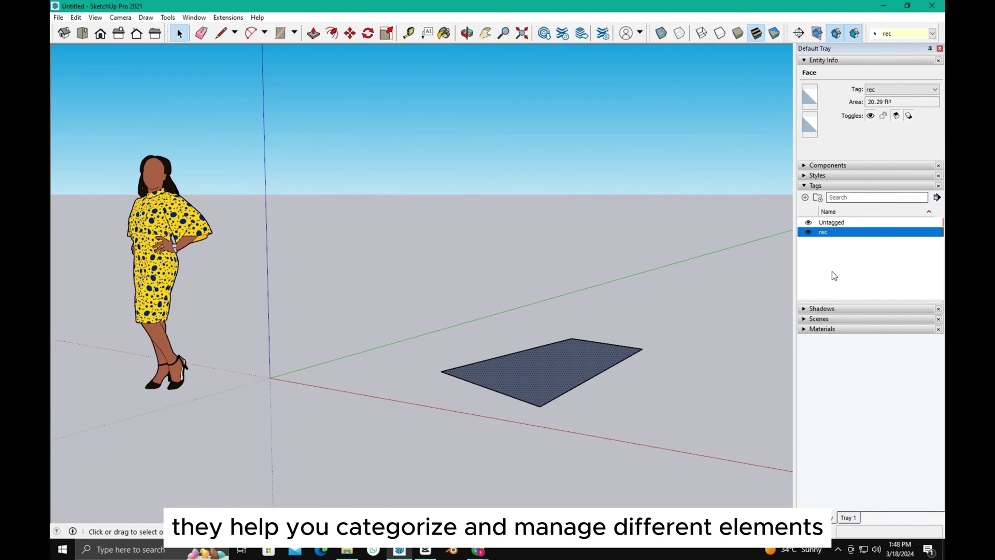
double_click(848, 233)
left_click(941, 232)
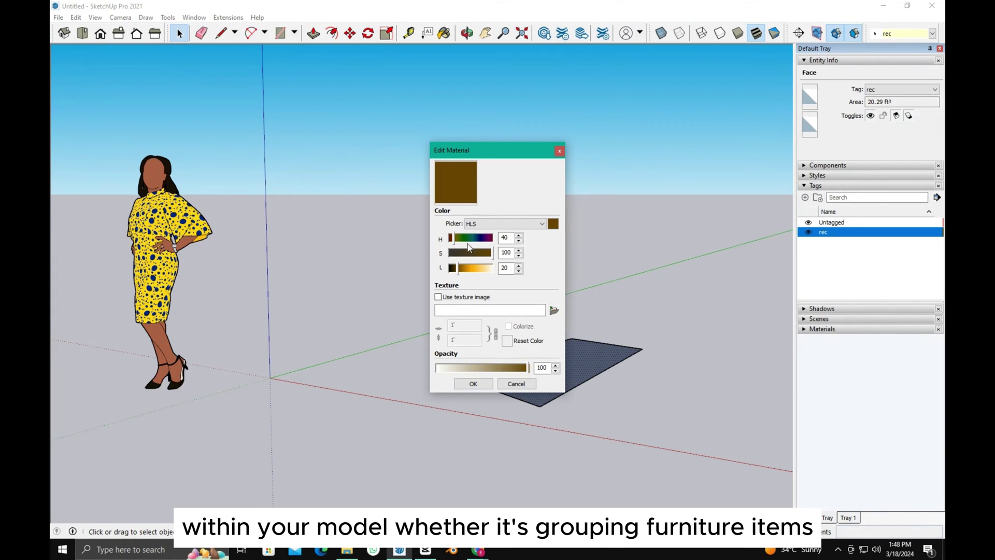
left_click(476, 383)
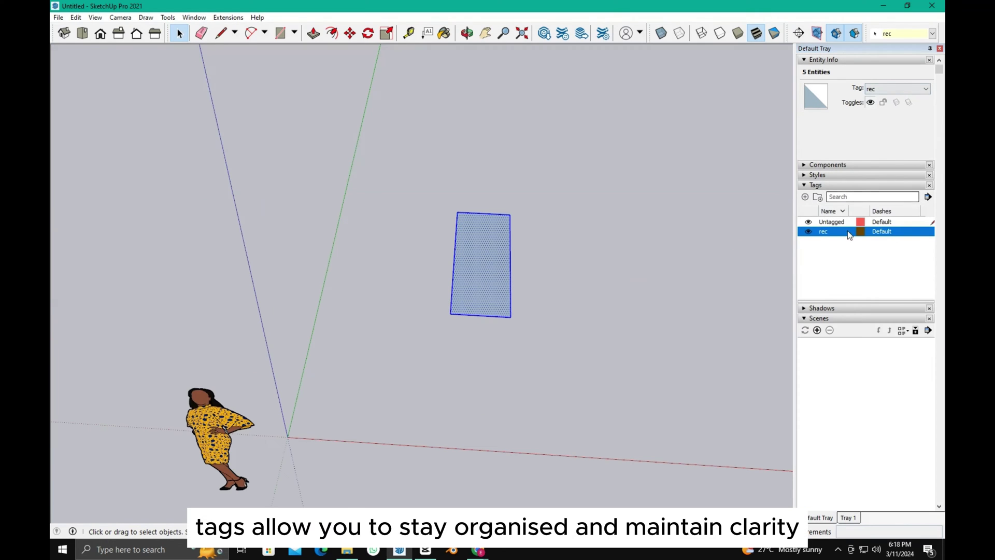
Collapse the Tags and Entity Info panels and expand the Components panel
left_click(805, 186)
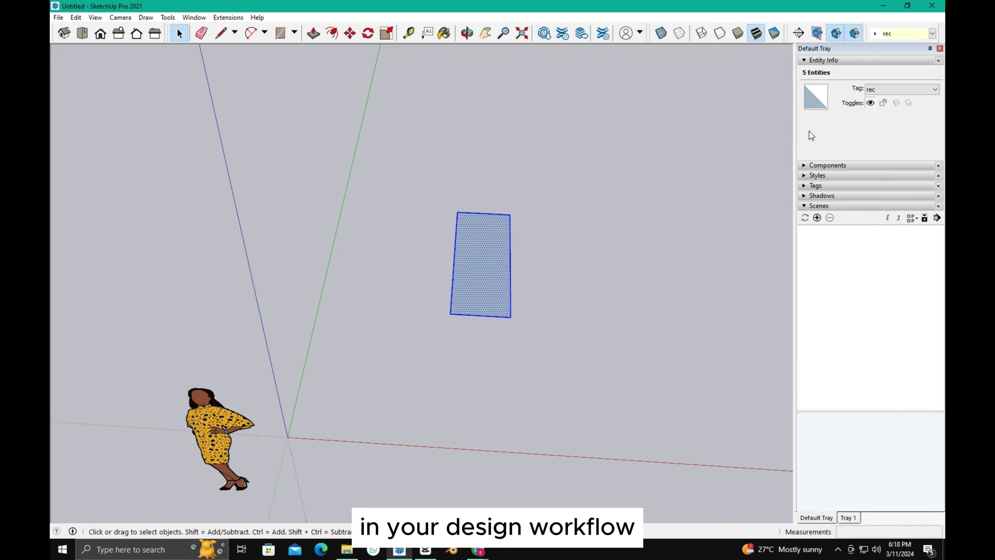
left_click(807, 62)
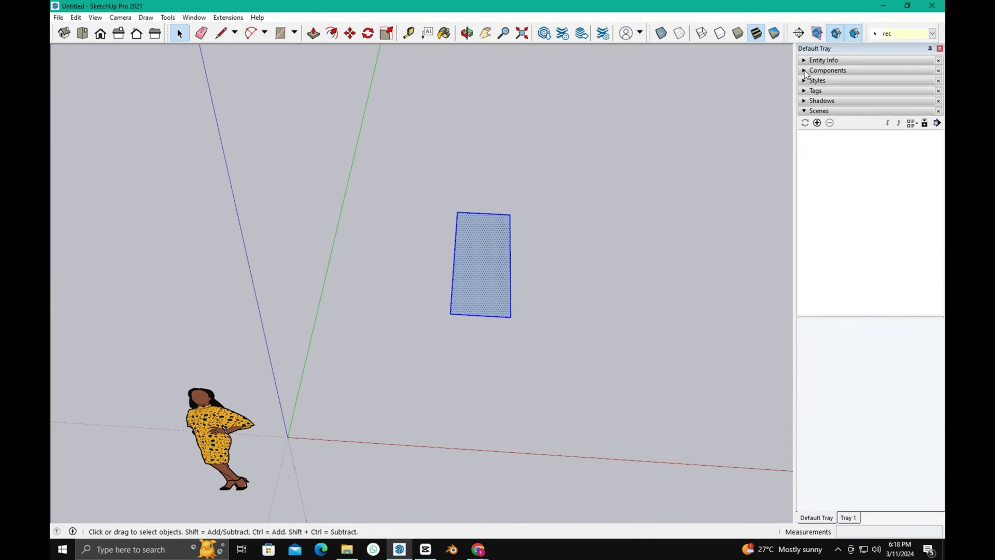
left_click(828, 70)
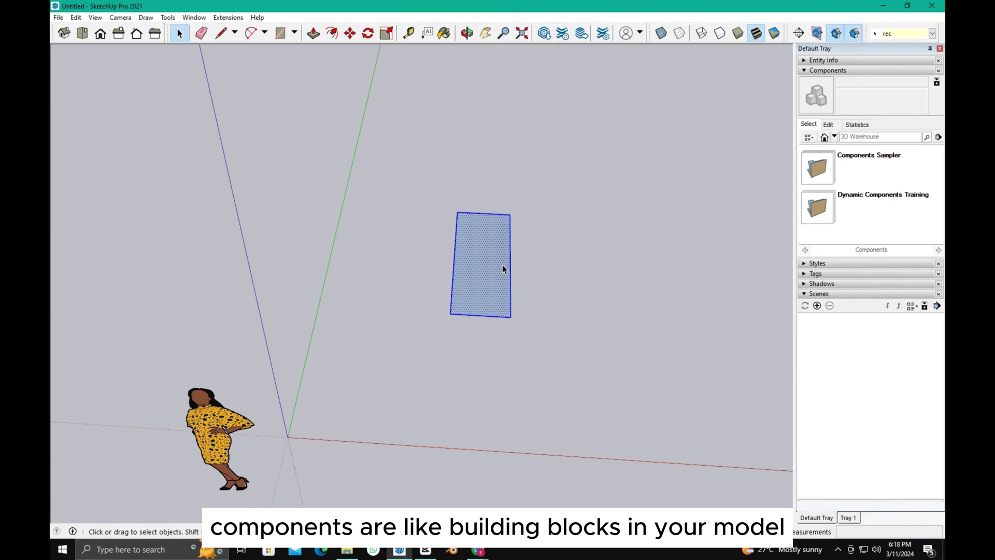
Select the whole rectangle and make it a component named 'rectangle' with Glue to left at None
left_click(431, 264)
left_click_drag(448, 248, 548, 383)
right_click(478, 234)
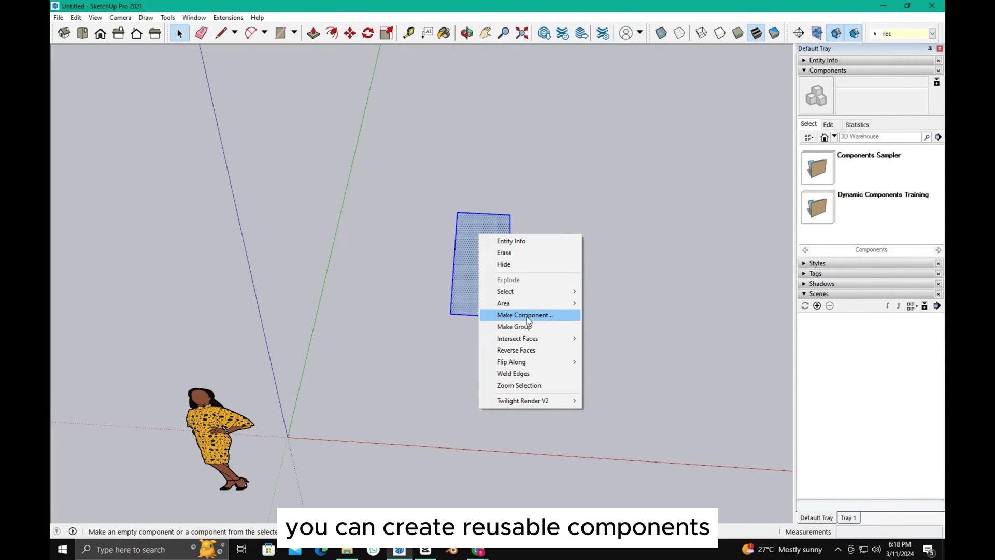
left_click(526, 316)
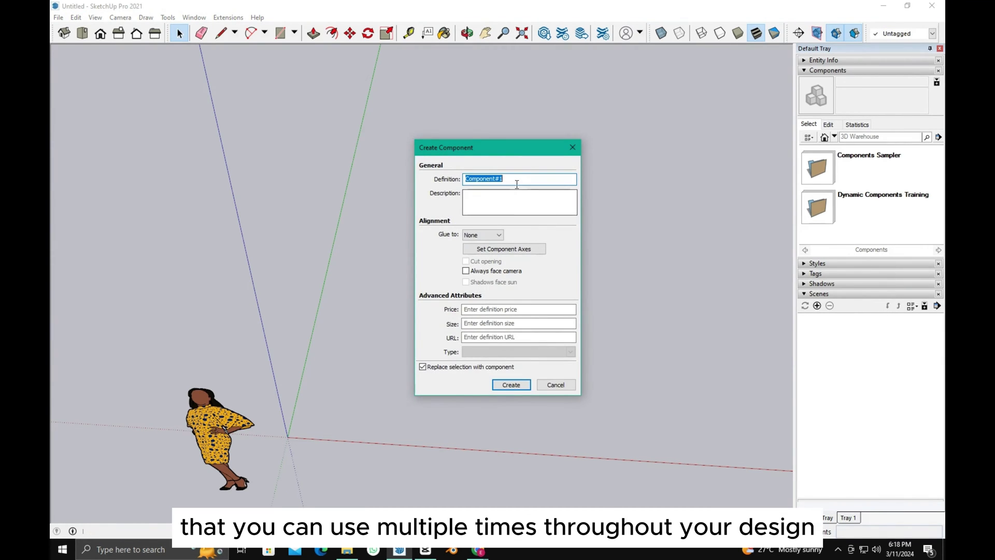
type("rect")
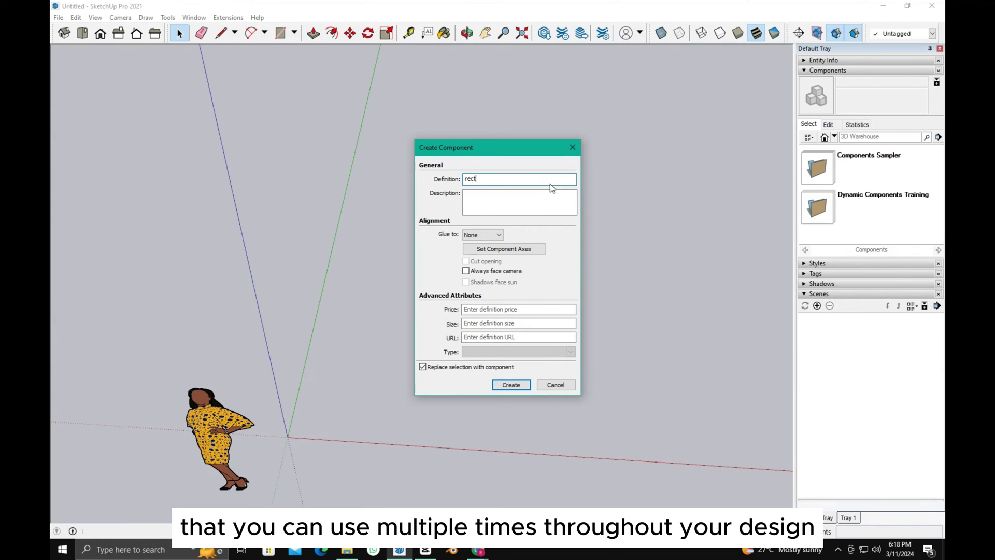
type("angle")
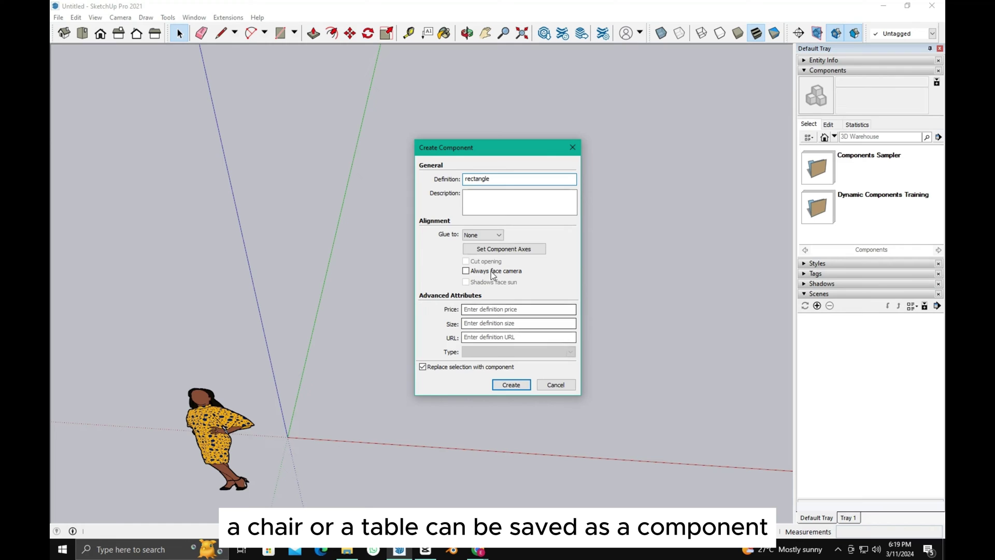
left_click(489, 235)
left_click(489, 234)
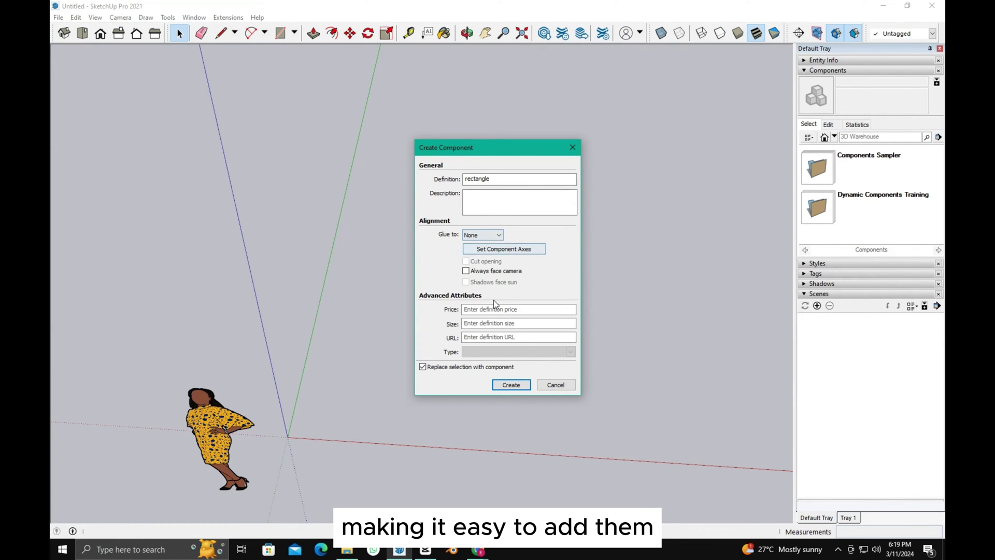
left_click(511, 384)
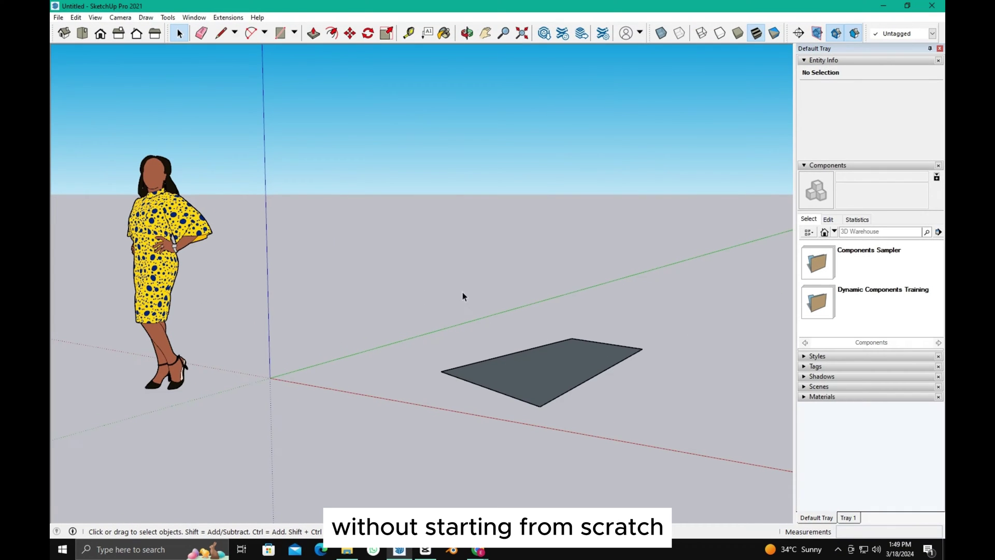
Open the Dynamic Components Training collection and delete the gray rectangle
left_click_drag(449, 291, 668, 437)
left_click(817, 303)
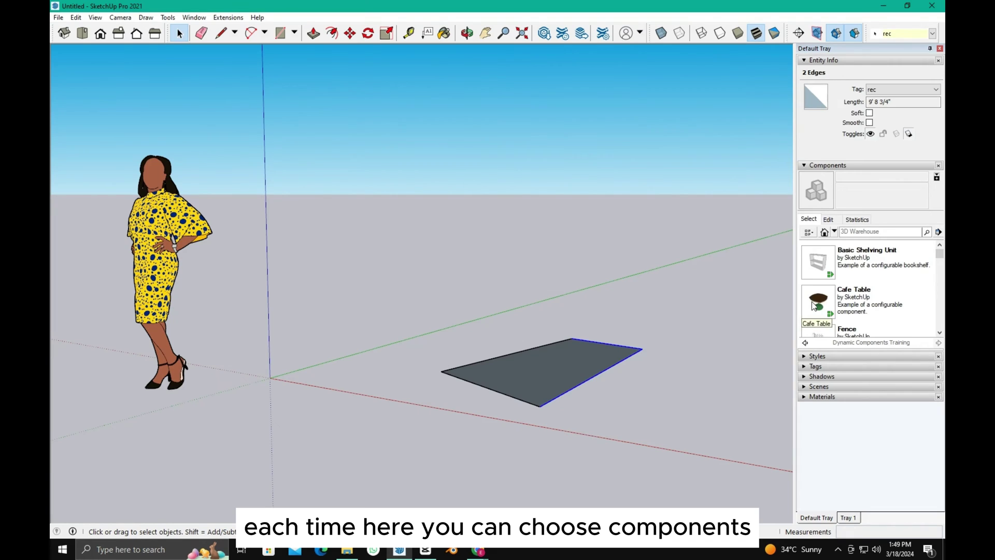
scroll(871, 290, "down", 2)
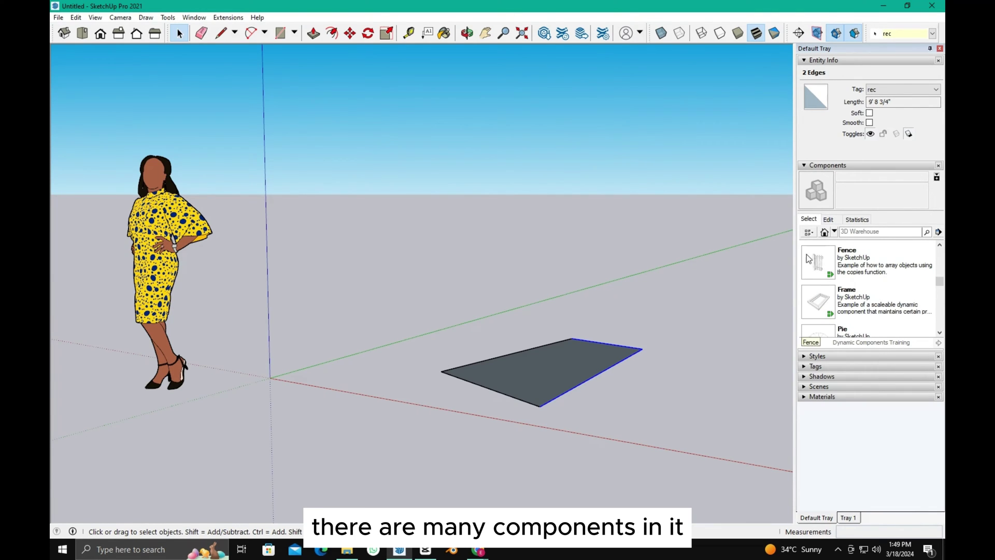
left_click_drag(444, 295, 689, 484)
key("Delete")
Place the Frame component on the ground and rotate it to stand upright
left_click(817, 302)
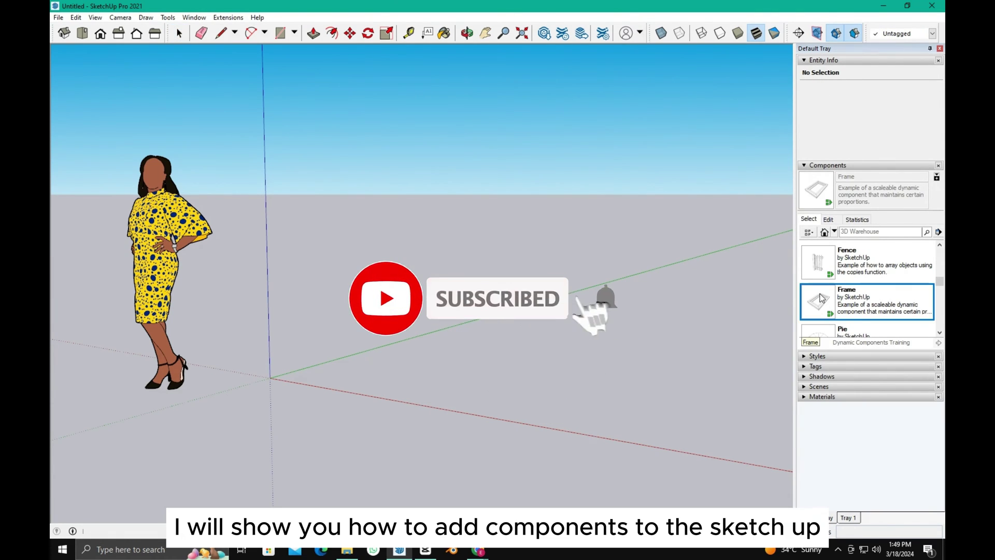
left_click(503, 381)
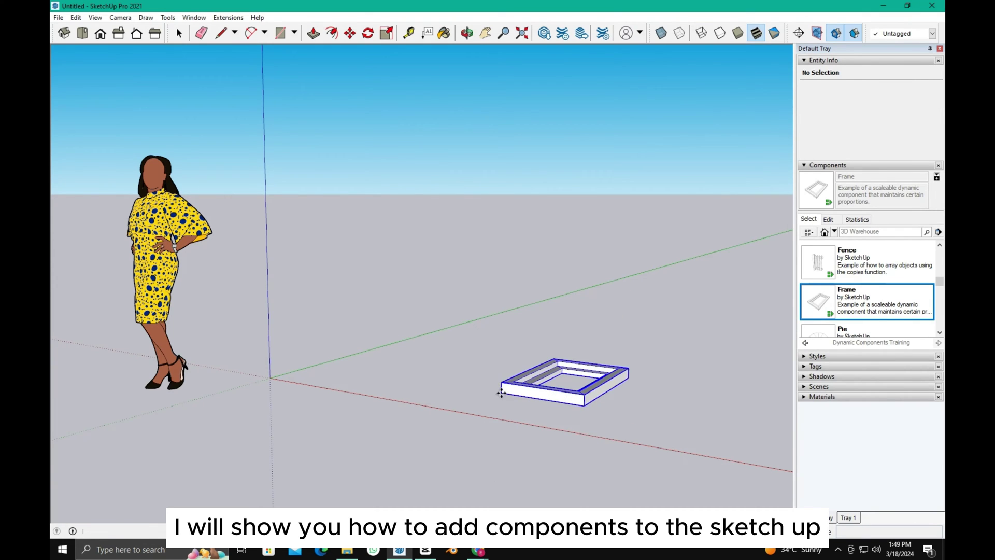
scroll(637, 373, "up", 3)
left_click(601, 401)
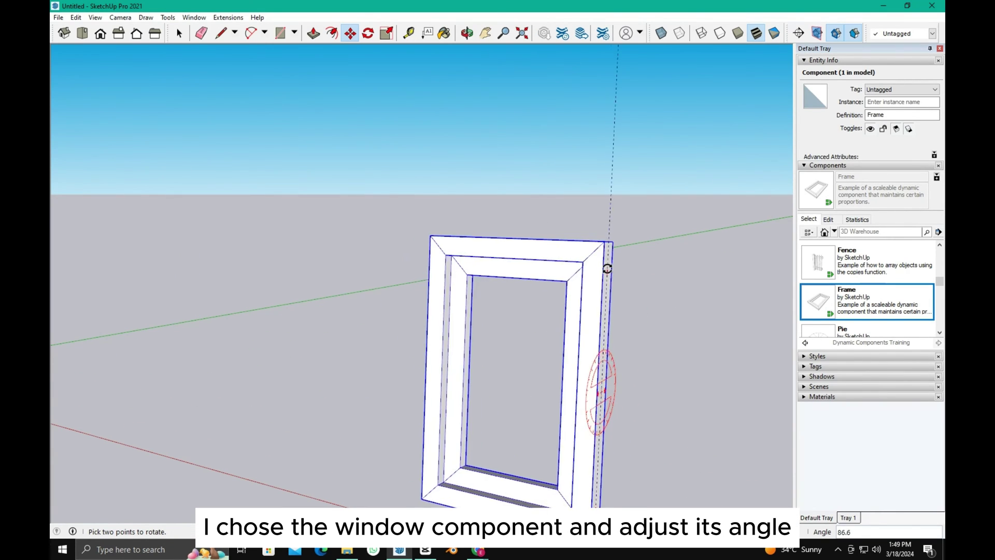
left_click(596, 170)
scroll(644, 295, "down", 3)
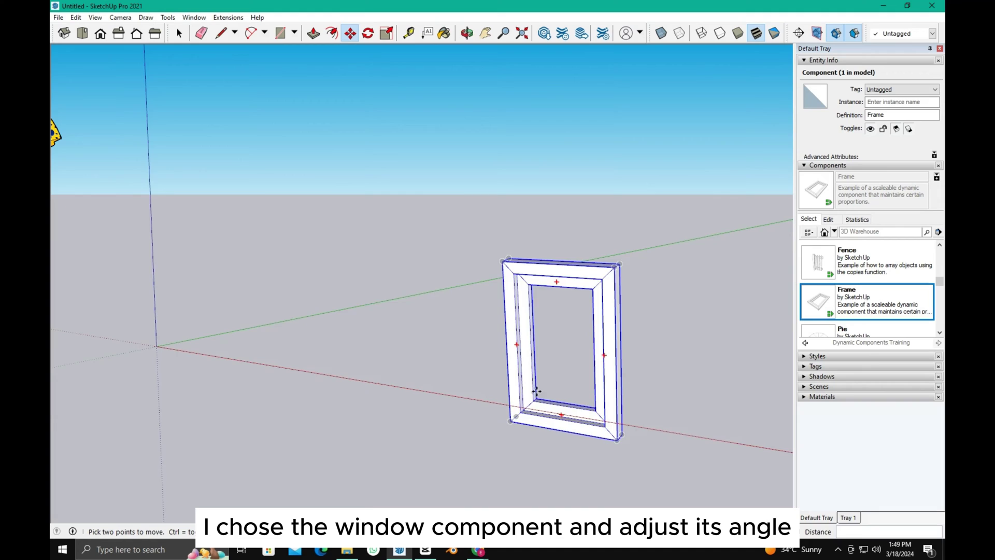
middle_click_drag(644, 295, 579, 412)
key("space")
Move the Frame by its bottom-left corner to a new position
key("m")
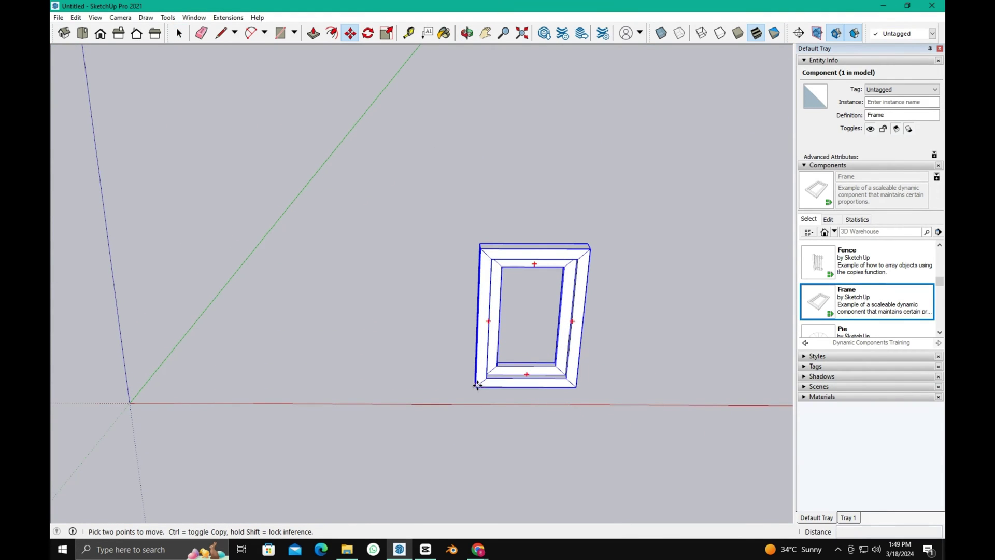
left_click(476, 386)
left_click(130, 403)
scroll(364, 363, "down", 2)
Run a 3D Warehouse component search for 'sofa'
middle_click_drag(364, 363, 466, 353)
left_click(886, 231)
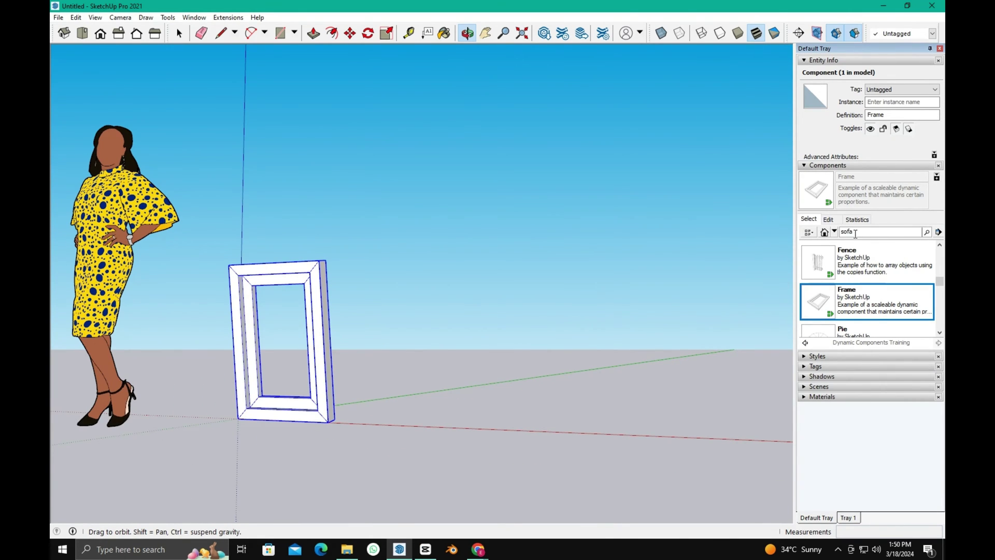
key("Return")
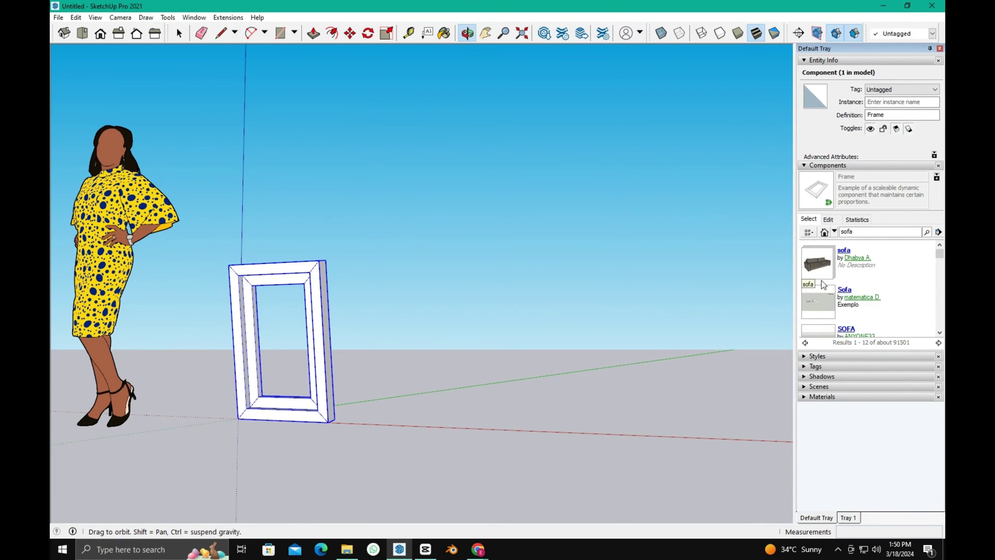
scroll(824, 285, "down", 3)
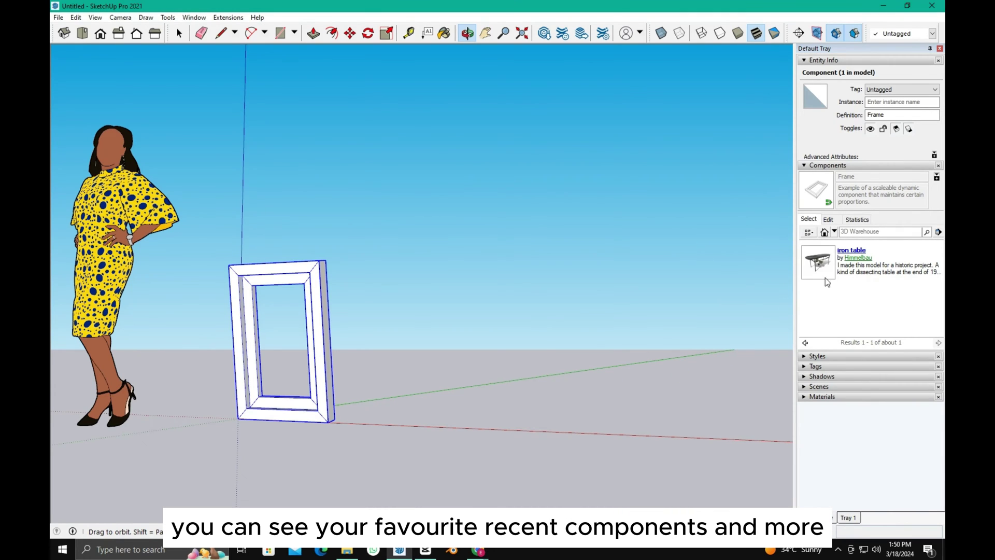
Open the Architecture collection and enlarge the results list and side tray
left_click(824, 232)
left_click(835, 231)
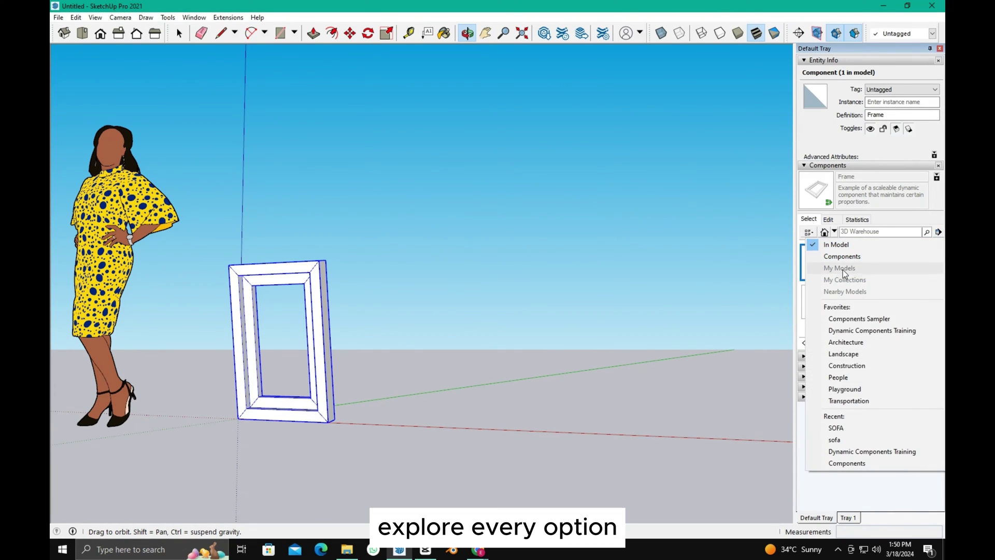
left_click(831, 344)
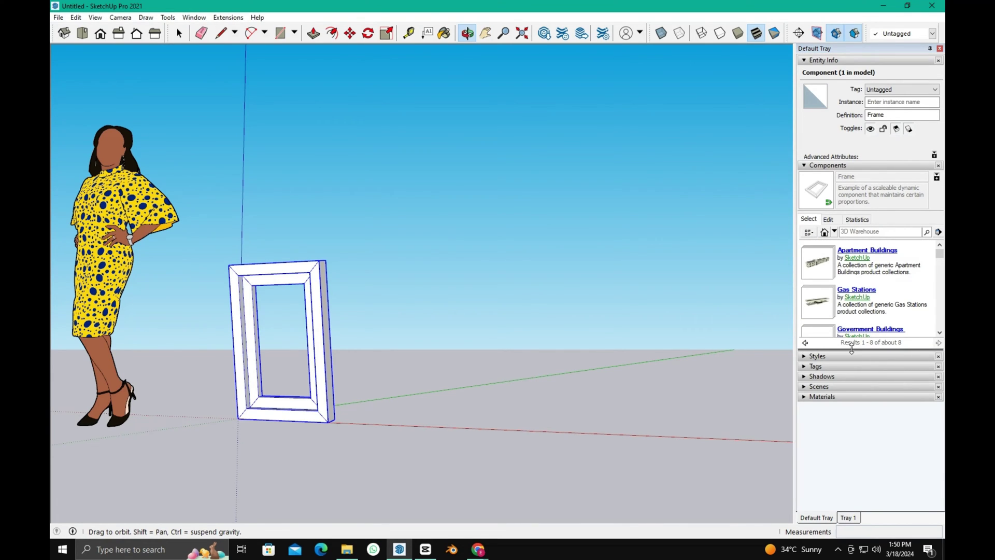
left_click_drag(851, 348, 850, 414)
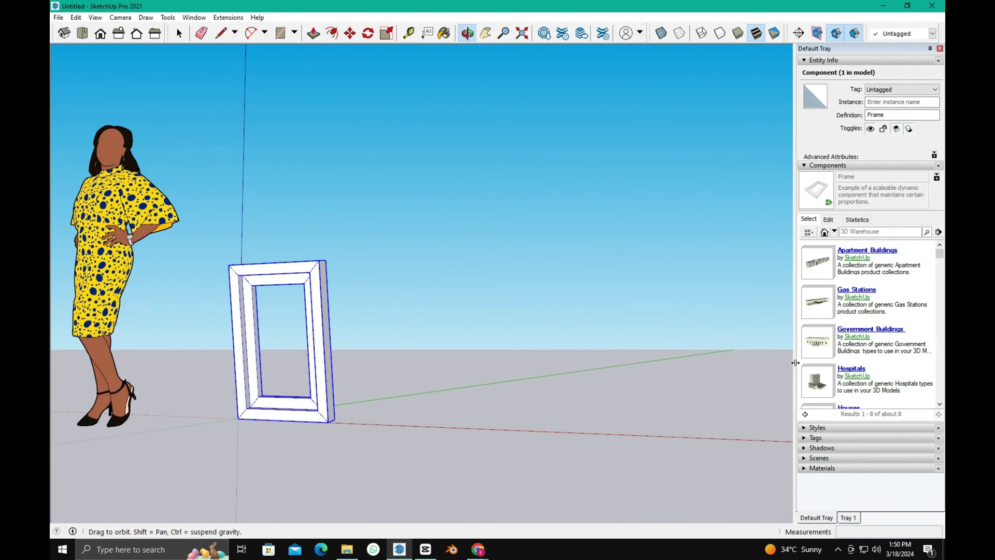
left_click_drag(795, 355, 711, 356)
scroll(796, 330, "down", 4)
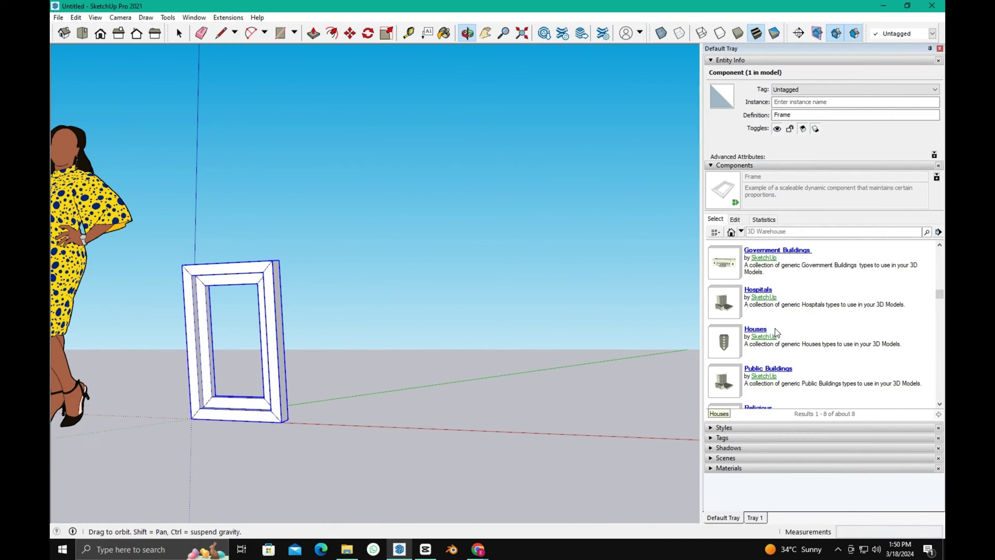
View the Frame component's Edit and Statistics tabs, then collapse the Components panel
left_click(735, 219)
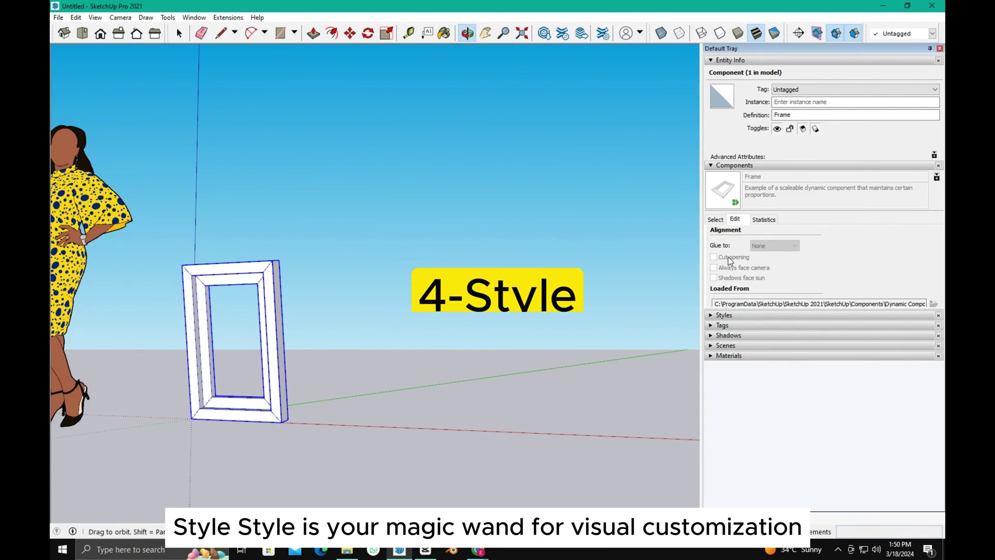
left_click(759, 220)
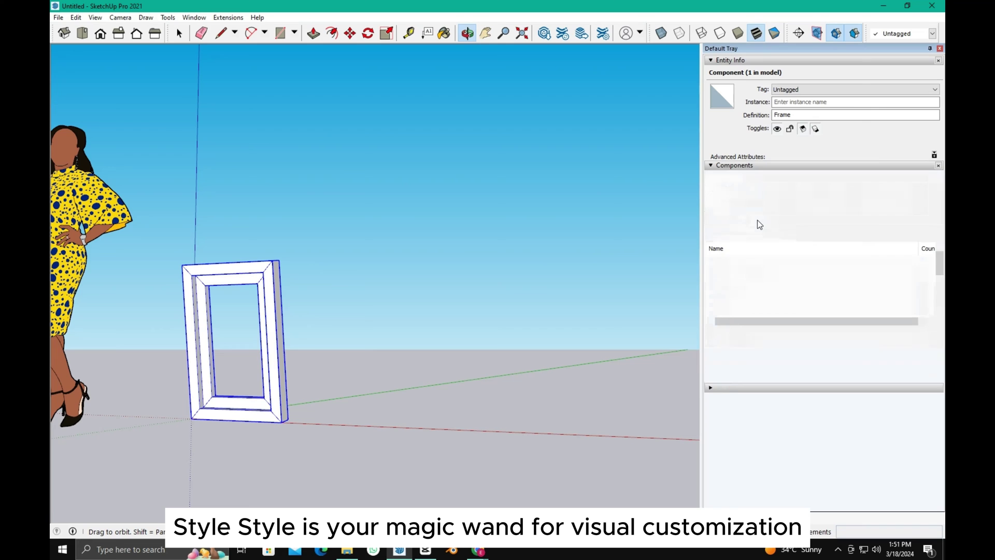
left_click(716, 219)
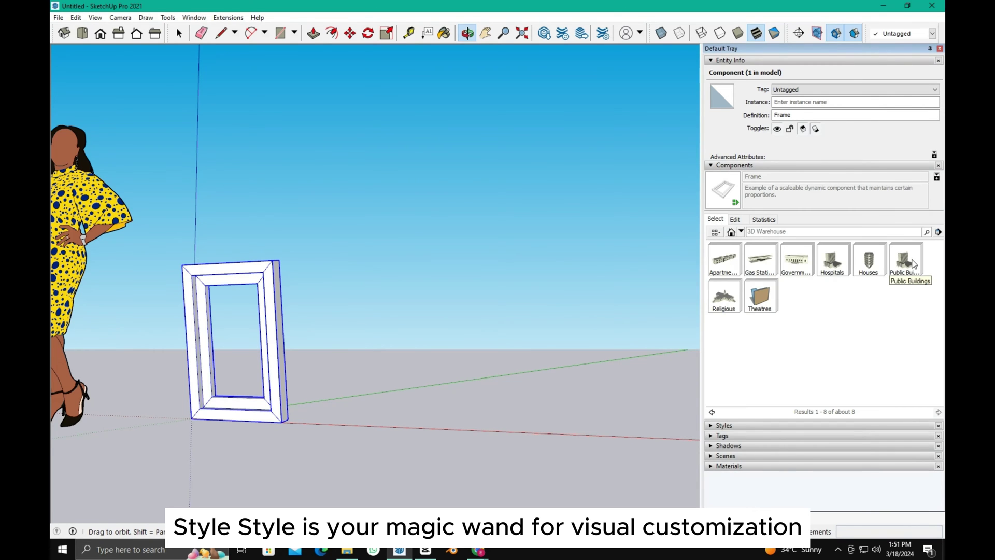
left_click(726, 164)
Open the Styles panel, browse Assorted Styles, then switch to the Color Sets collection
left_click(731, 171)
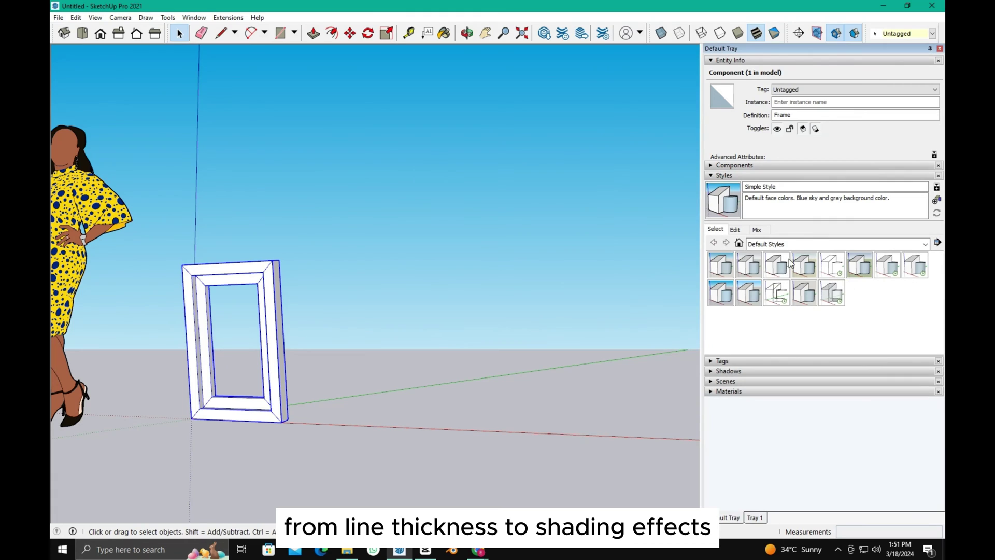
left_click(816, 245)
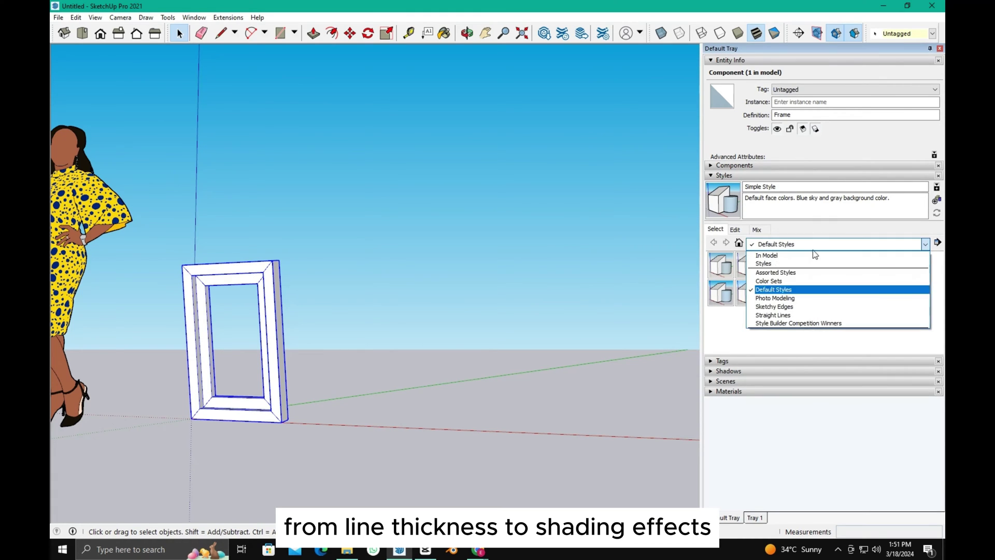
left_click(778, 273)
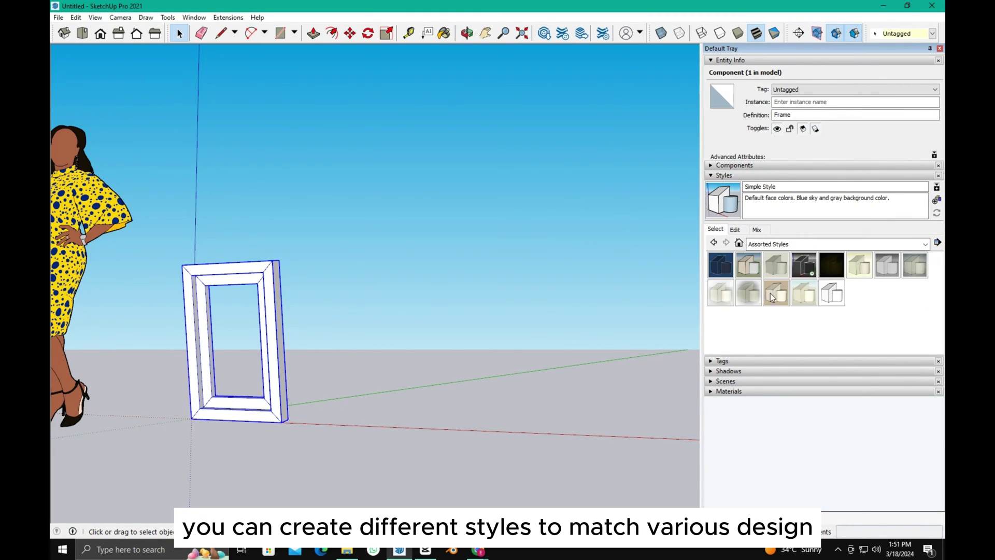
left_click(890, 245)
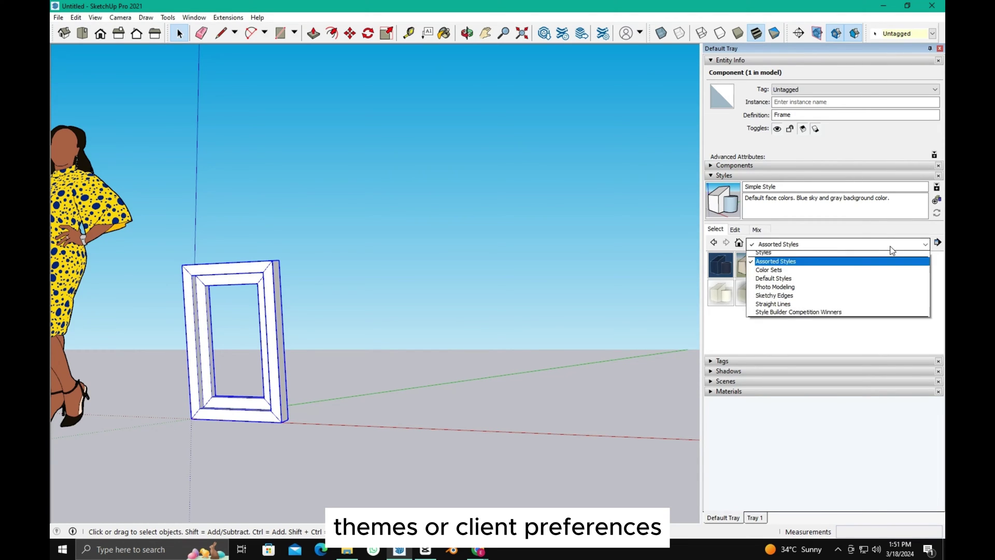
left_click(769, 281)
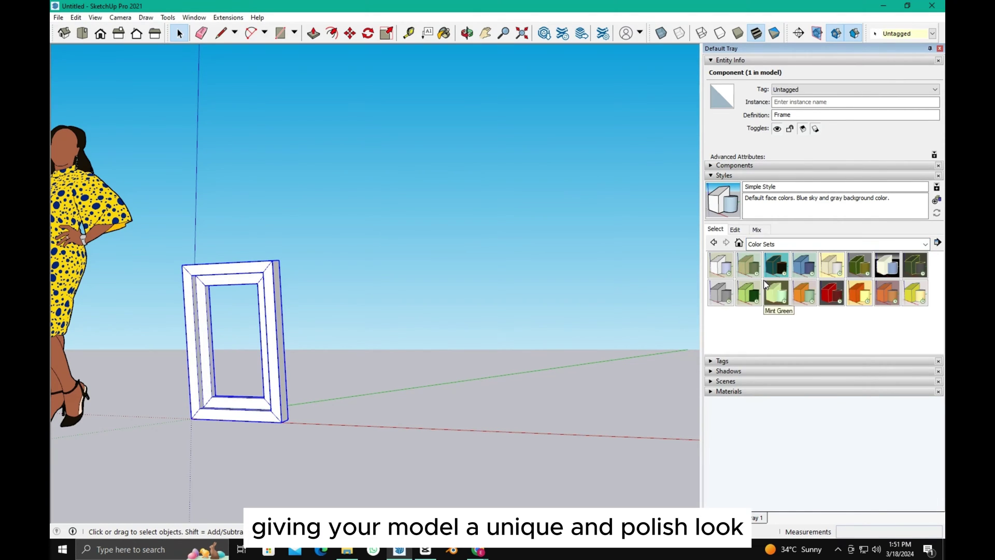
Try Yellow and Blue, Color Blind and Blues, keep 00 Default Colors, then show Sketchy Edges
left_click(912, 292)
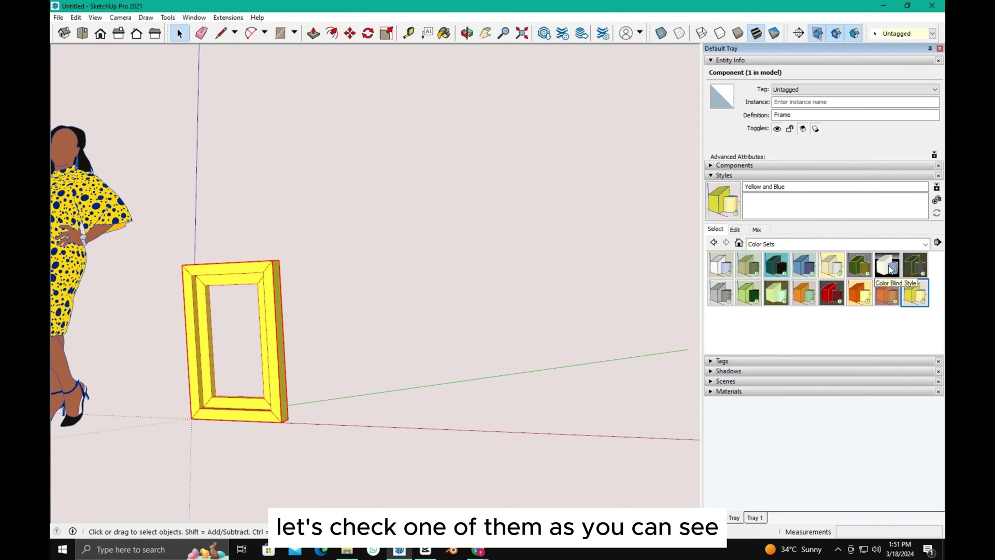
left_click(895, 273)
left_click(798, 263)
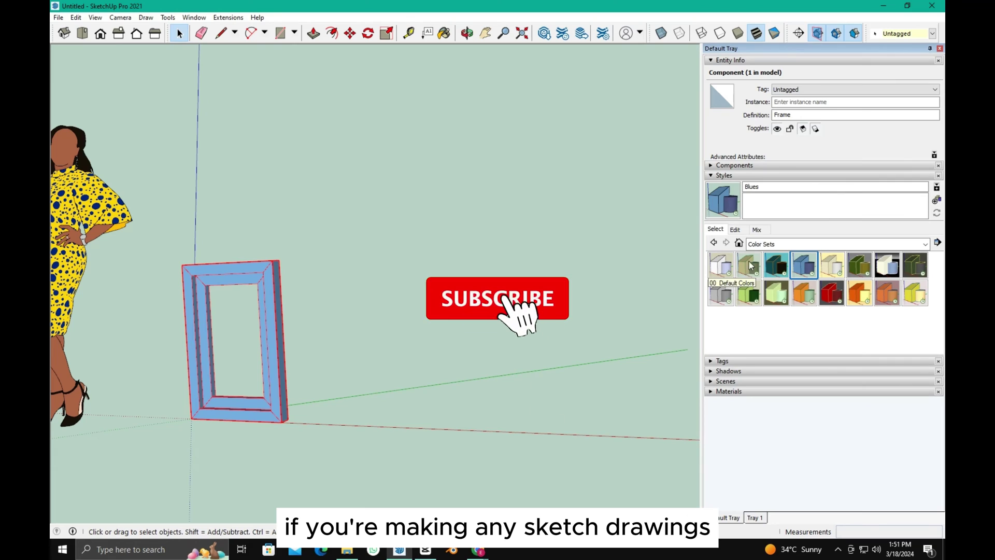
left_click(721, 268)
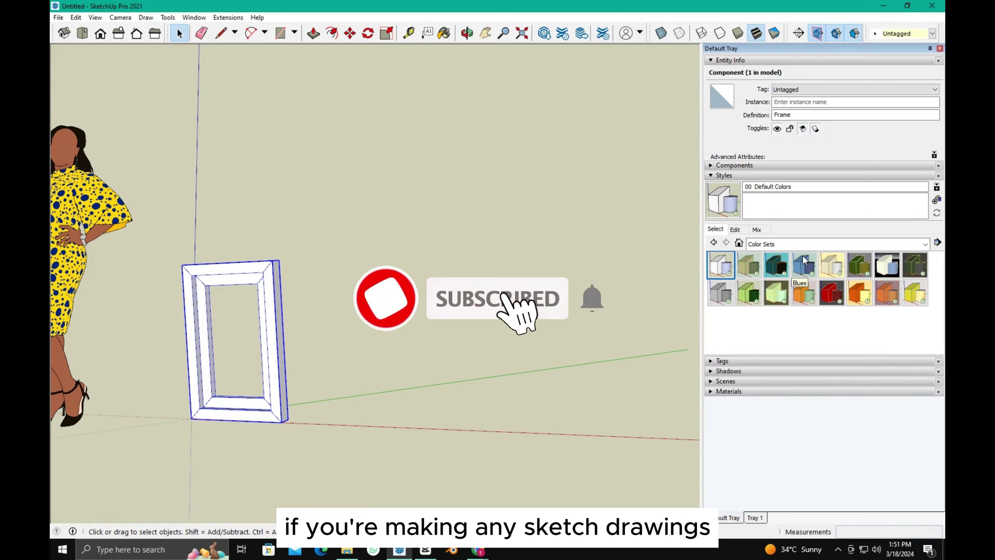
left_click(760, 246)
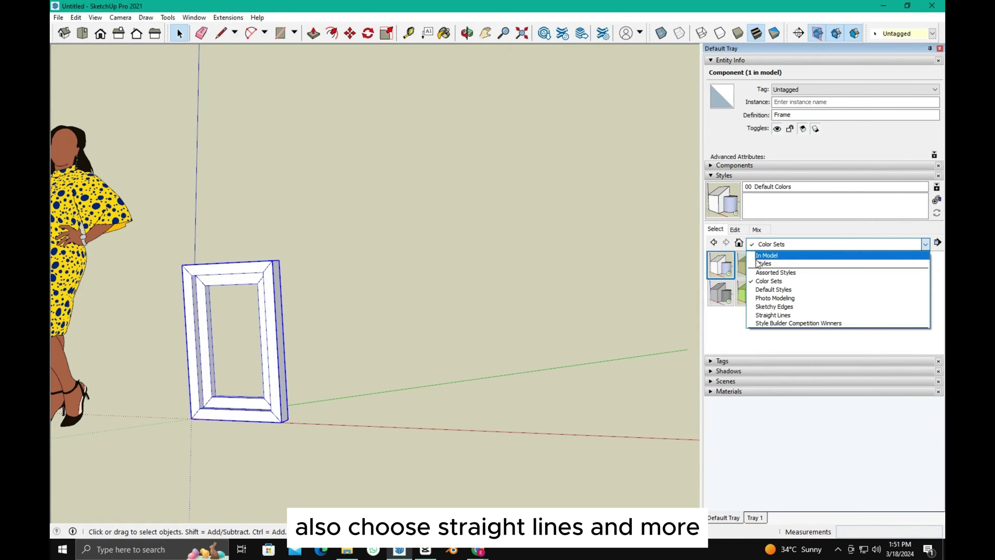
left_click(762, 307)
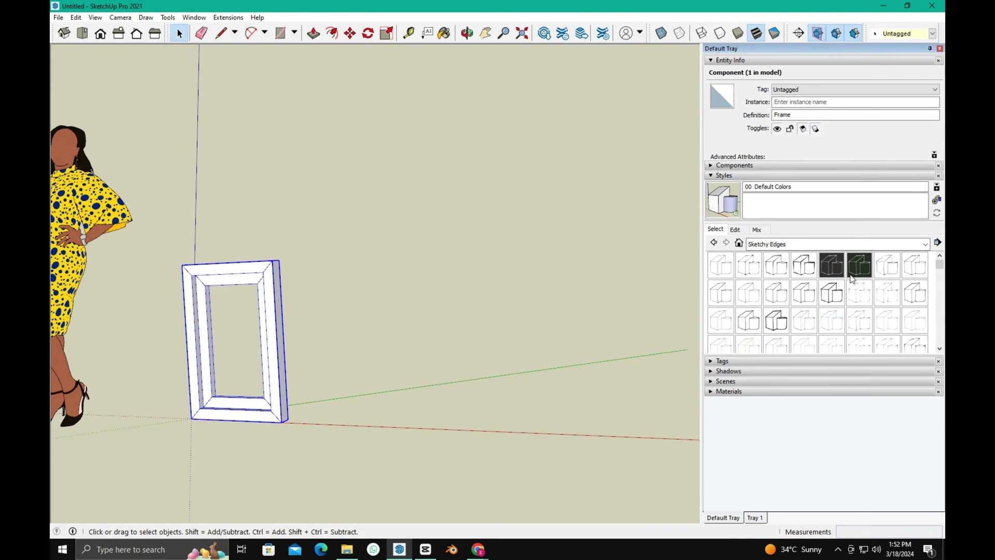
Try the Airbrush, Crayon and Pen Black sketchy styles on the model
left_click(721, 266)
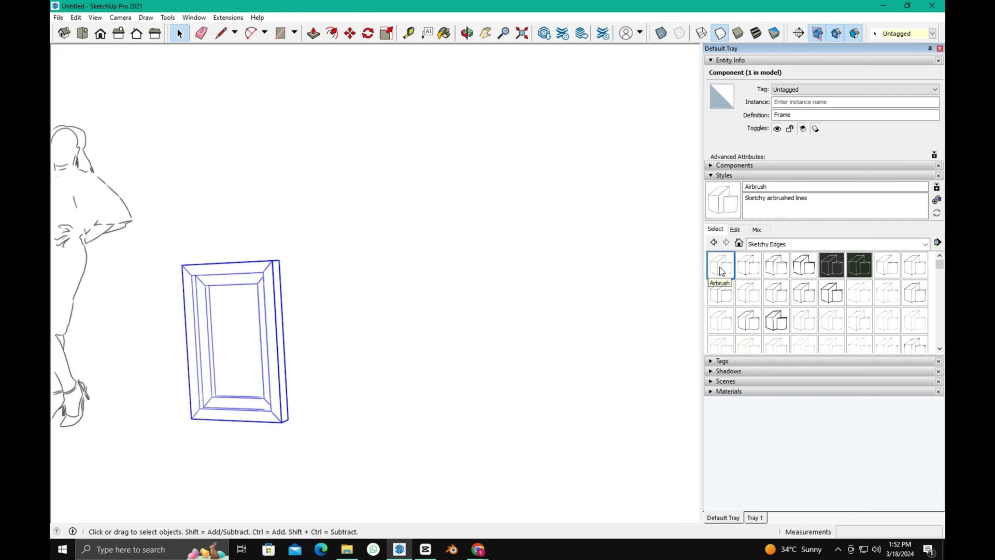
left_click(746, 300)
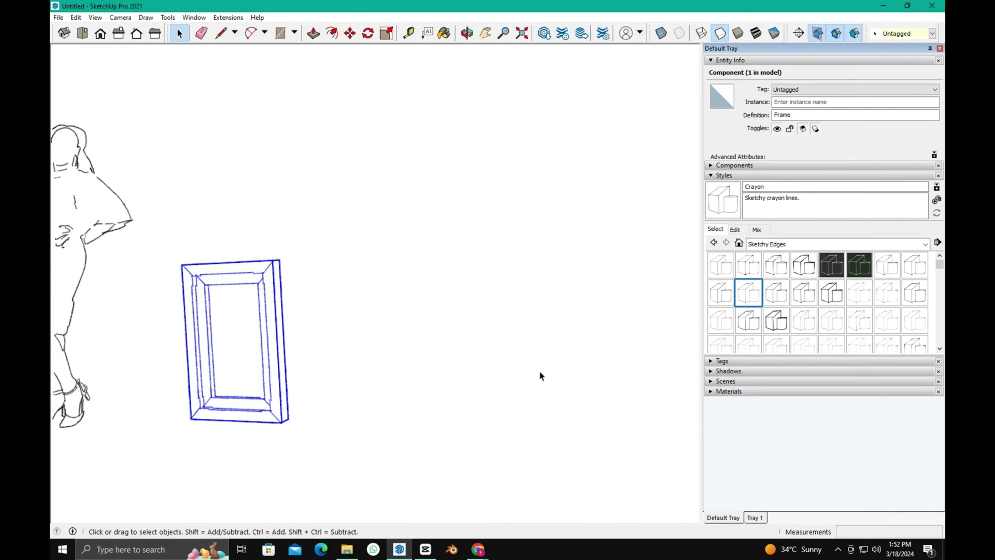
left_click(493, 390)
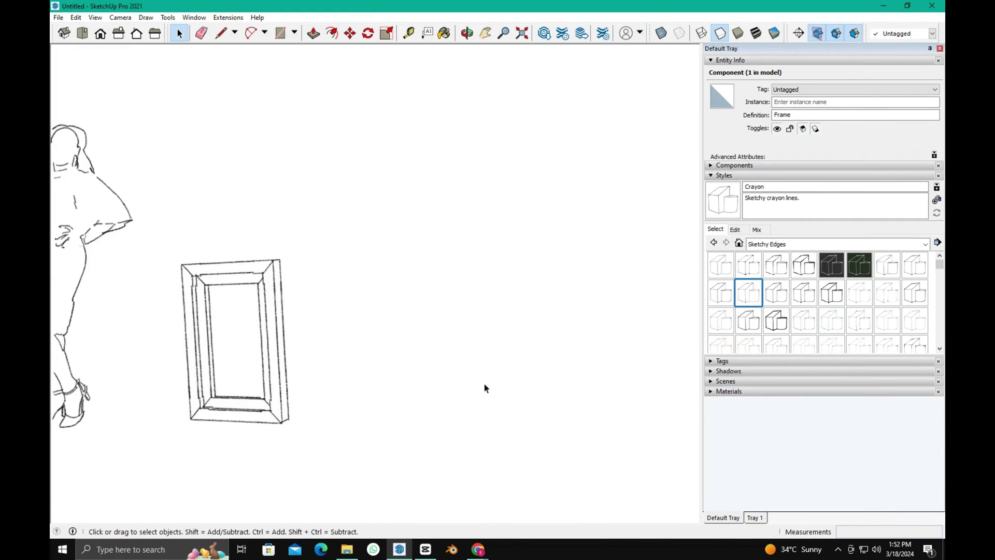
left_click(808, 333)
Apply the Straight Lines 10pix and then the Straight Lines 02pix style
left_click(778, 244)
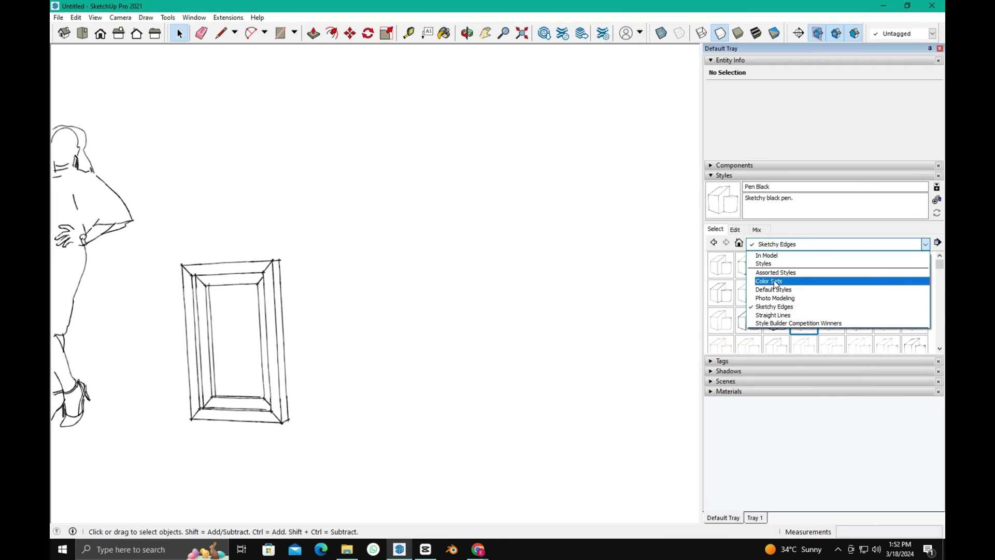
left_click(769, 314)
left_click(746, 295)
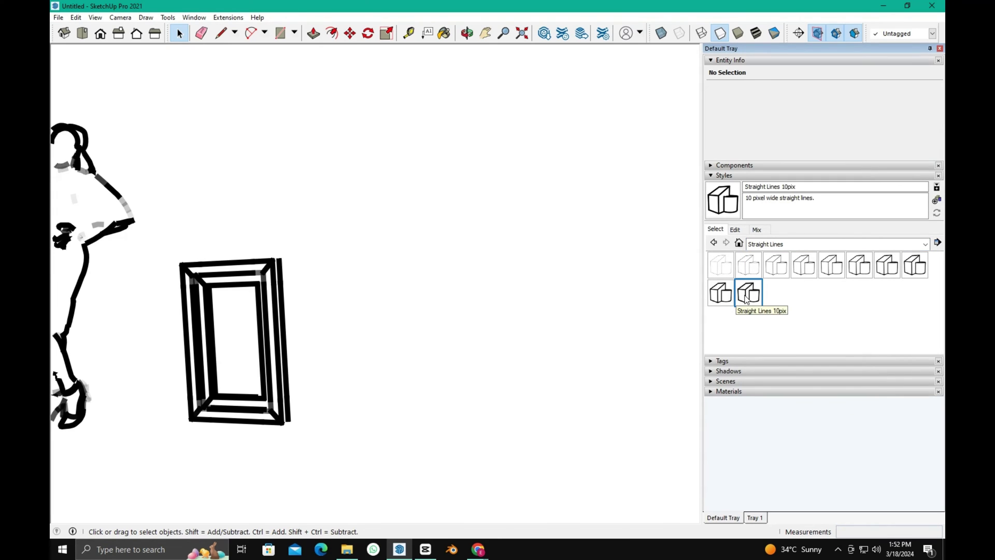
left_click(751, 268)
Browse Style Builder Competition Winners, then apply the Default Styles 3D Printing Style
left_click(804, 243)
left_click(831, 265)
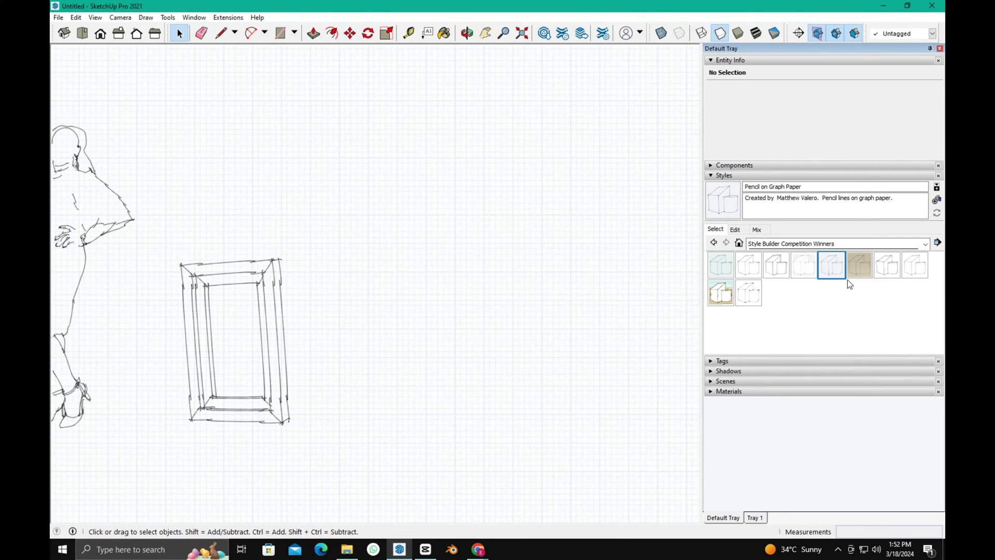
left_click(796, 244)
left_click(778, 266)
left_click(726, 268)
middle_click_drag(496, 416, 342, 418)
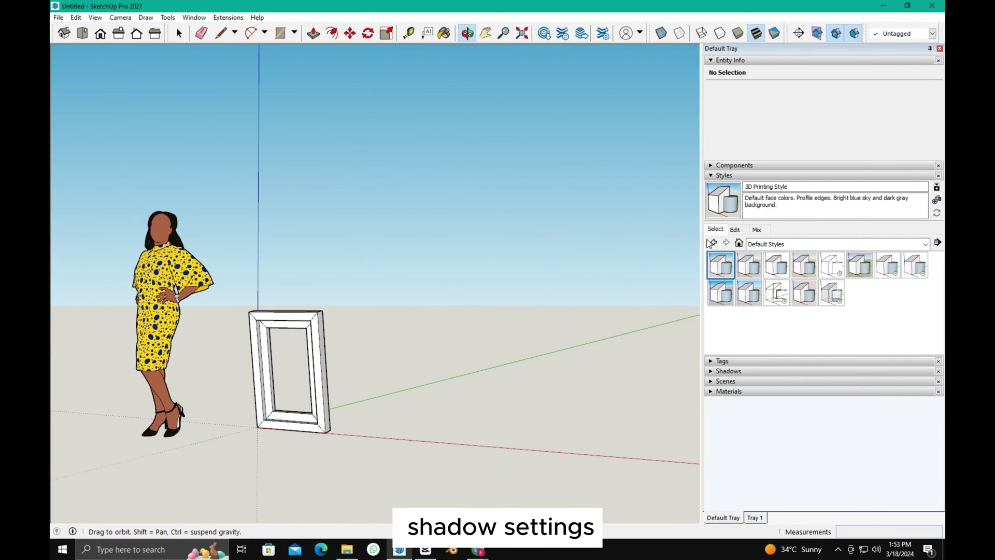
Expand the shadow settings and set the time zone to UTC-04:30 with an AM time
left_click(724, 176)
left_click(729, 195)
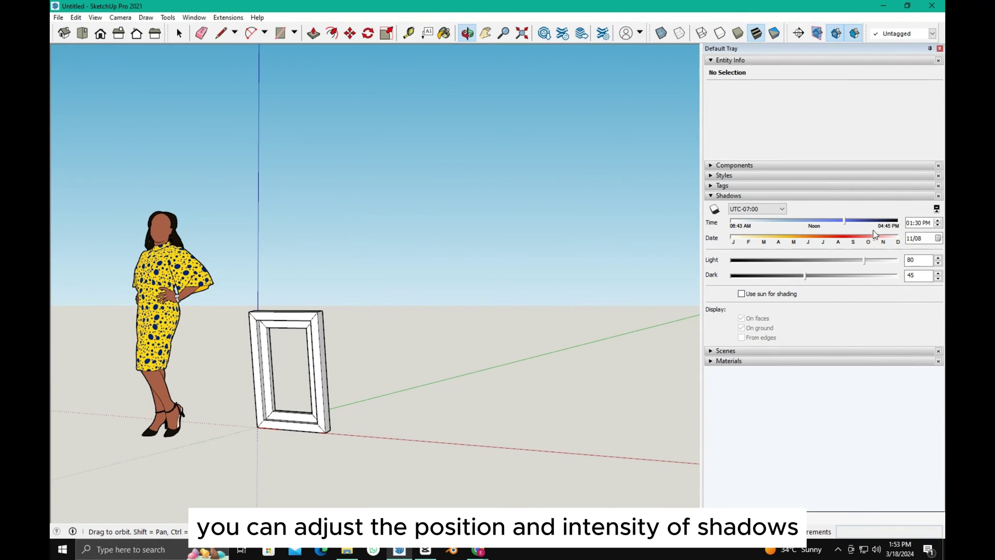
left_click(762, 209)
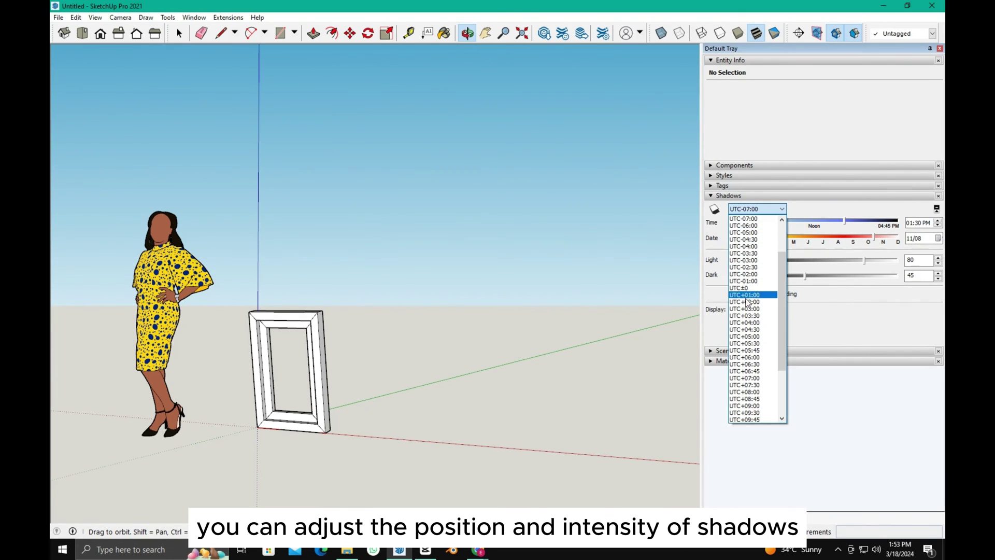
left_click(744, 239)
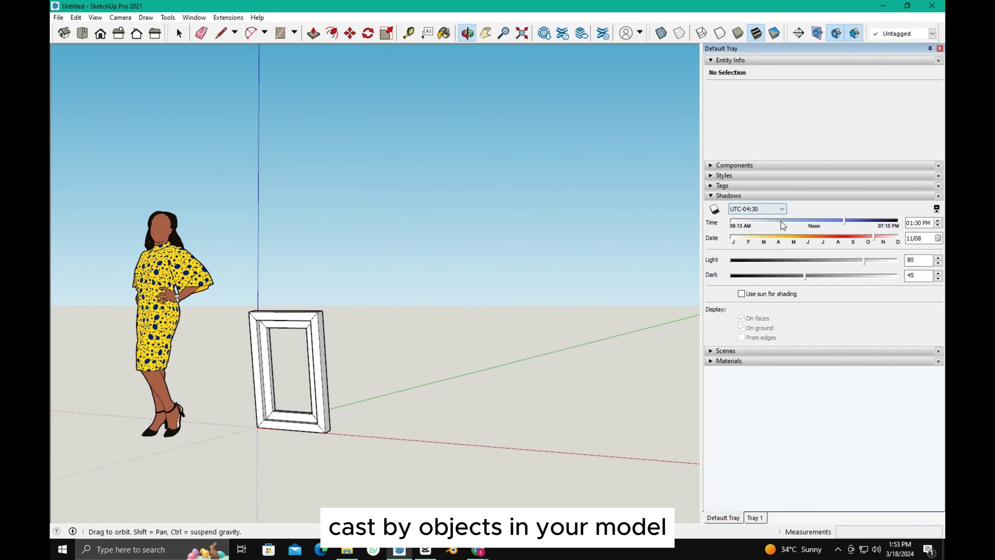
left_click(937, 225)
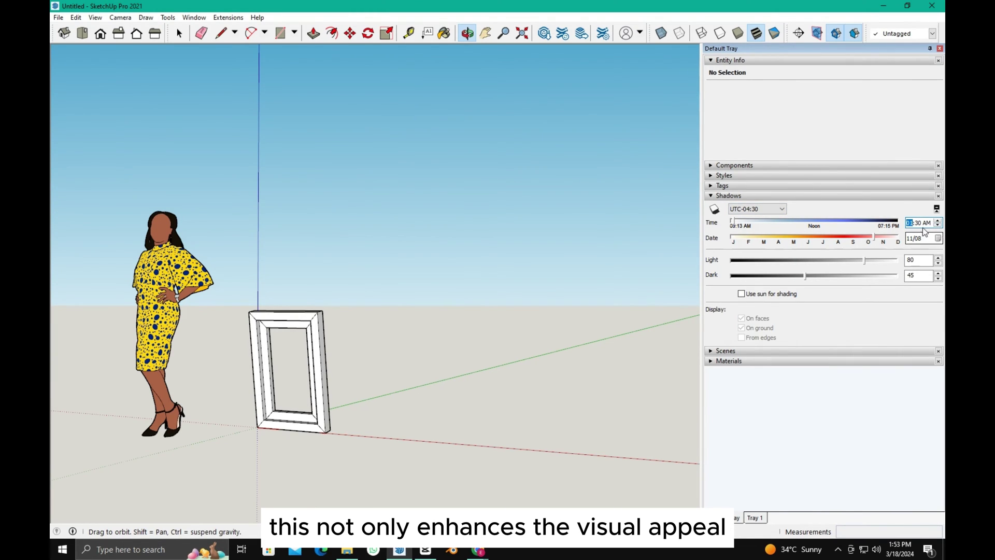
left_click(938, 221)
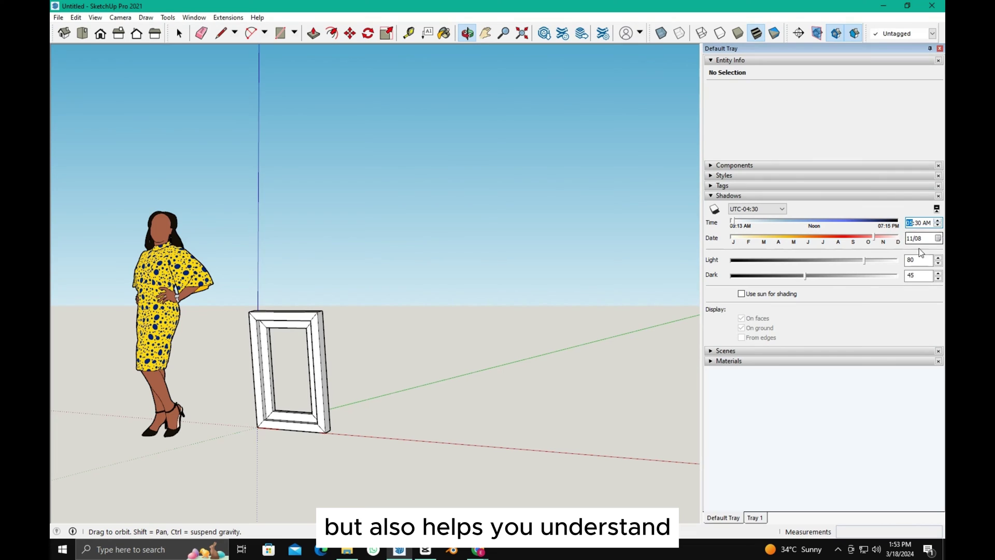
Step the shadow calendar back and set the date to March 18
left_click(939, 238)
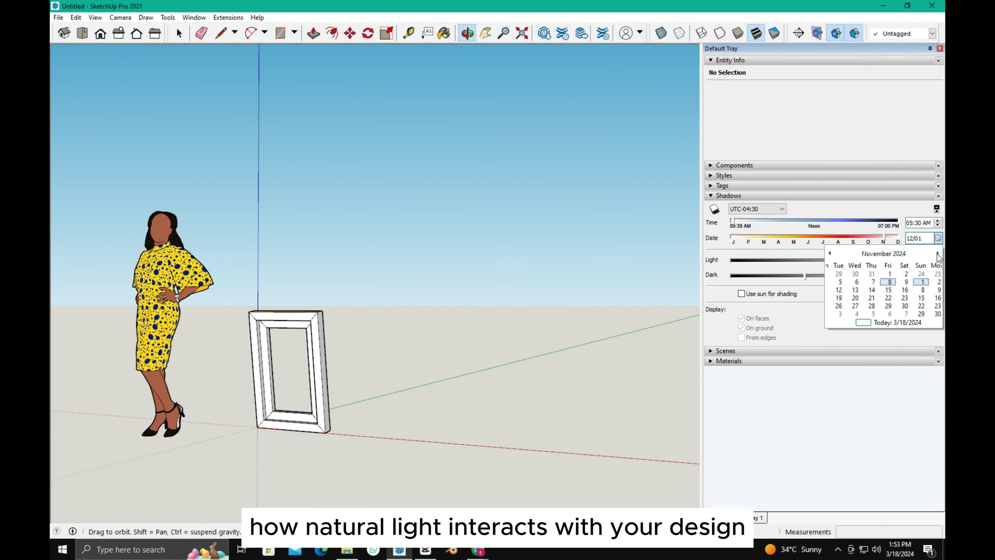
left_click(830, 253)
left_click(830, 253)
left_click(831, 254)
left_click(831, 254)
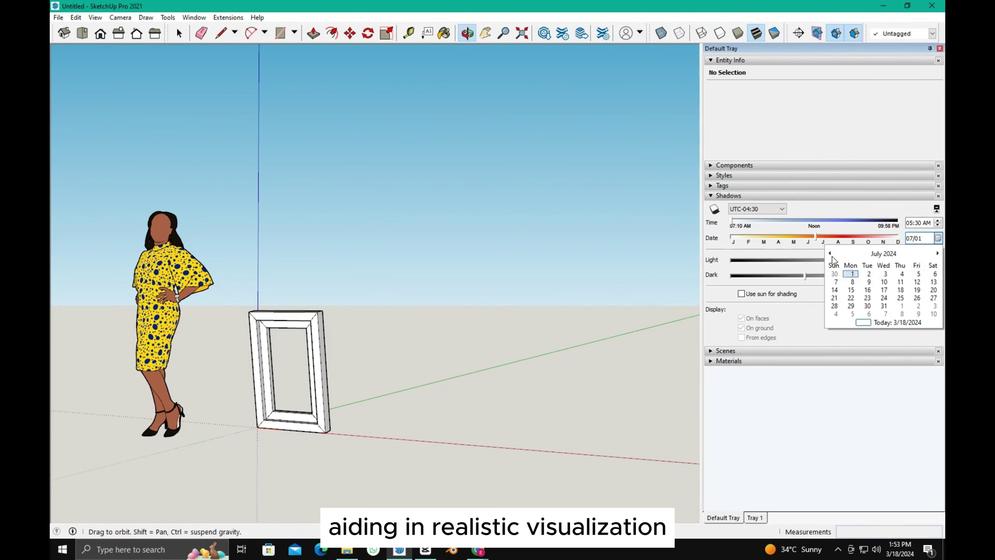
left_click(831, 254)
left_click(831, 254)
left_click(831, 254)
left_click(831, 254)
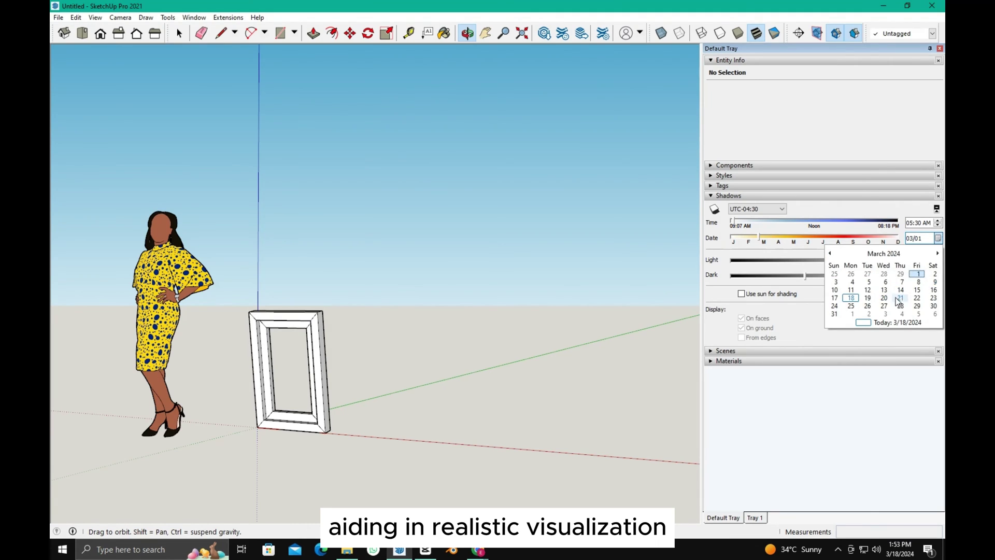
left_click(851, 297)
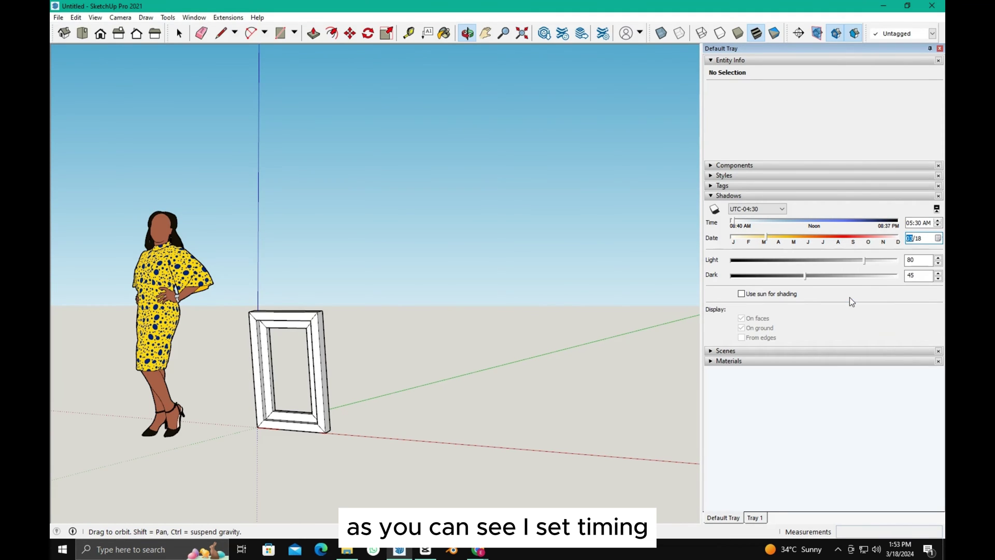
Set the shadow time to 1:53 and lower the light intensity to 75
left_click(915, 226)
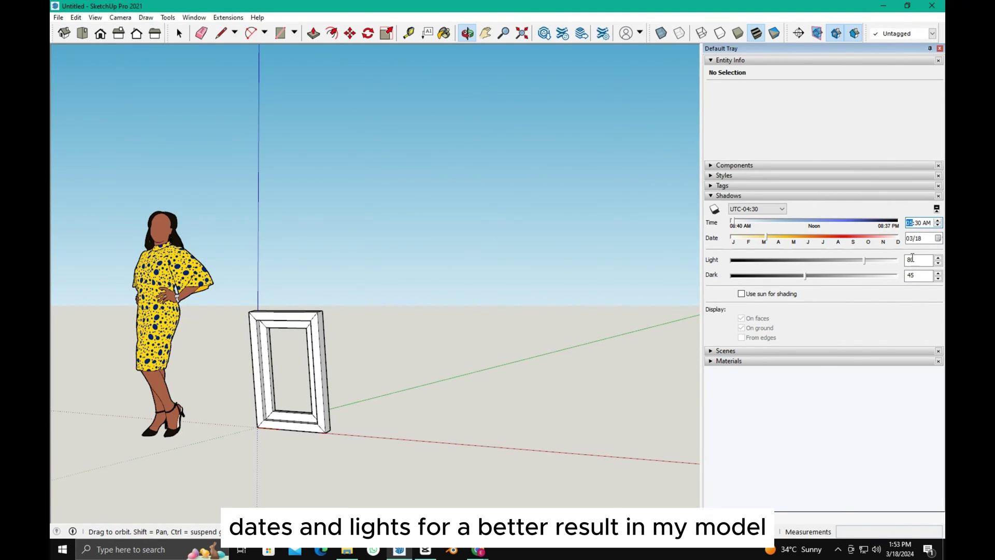
type("1:")
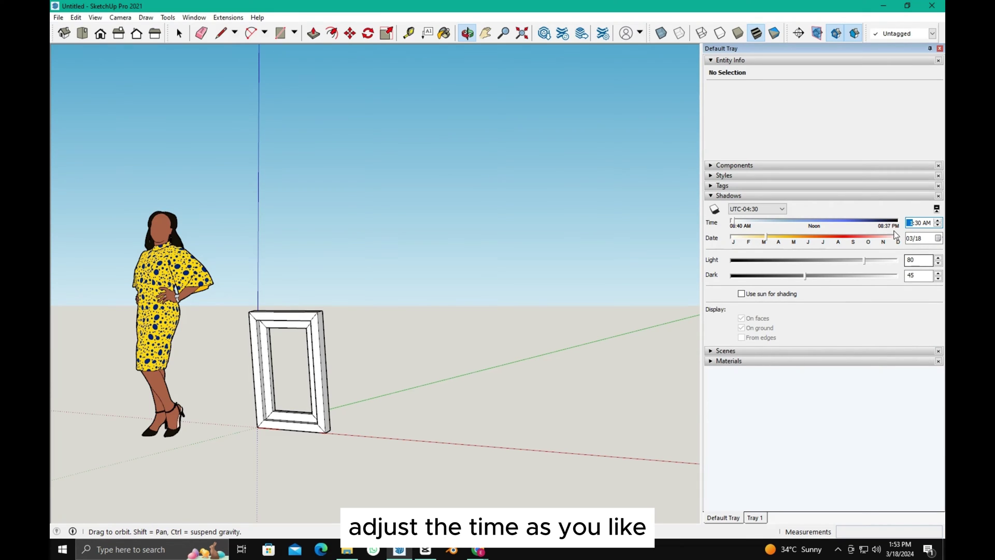
type("53")
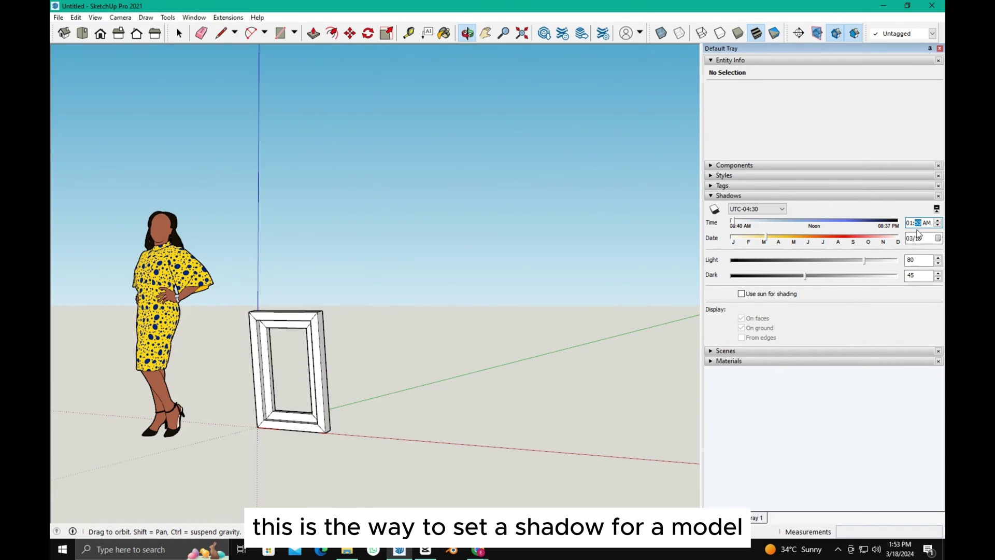
left_click_drag(857, 263, 856, 264)
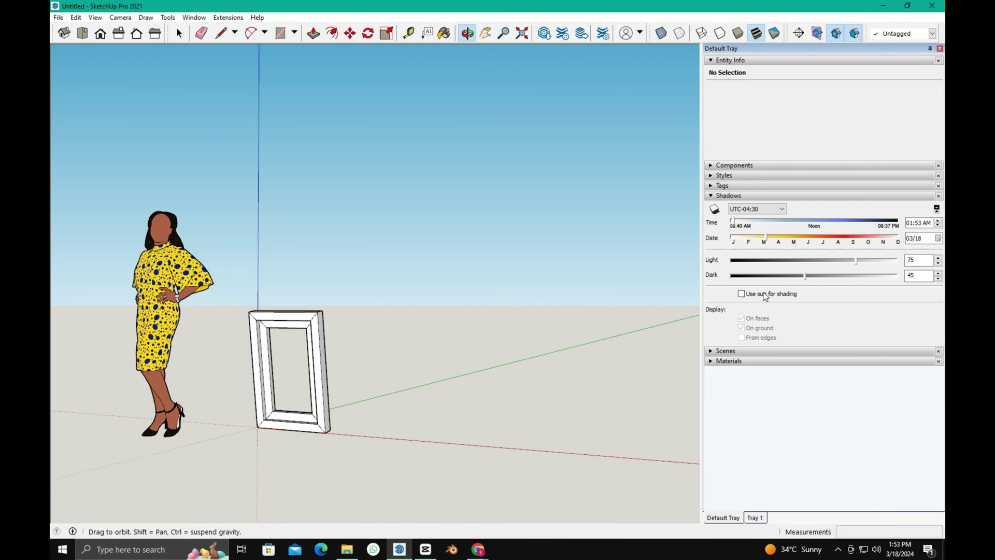
left_click_drag(467, 410, 497, 409)
Delete the human figure from the model
key("space")
left_click(289, 331)
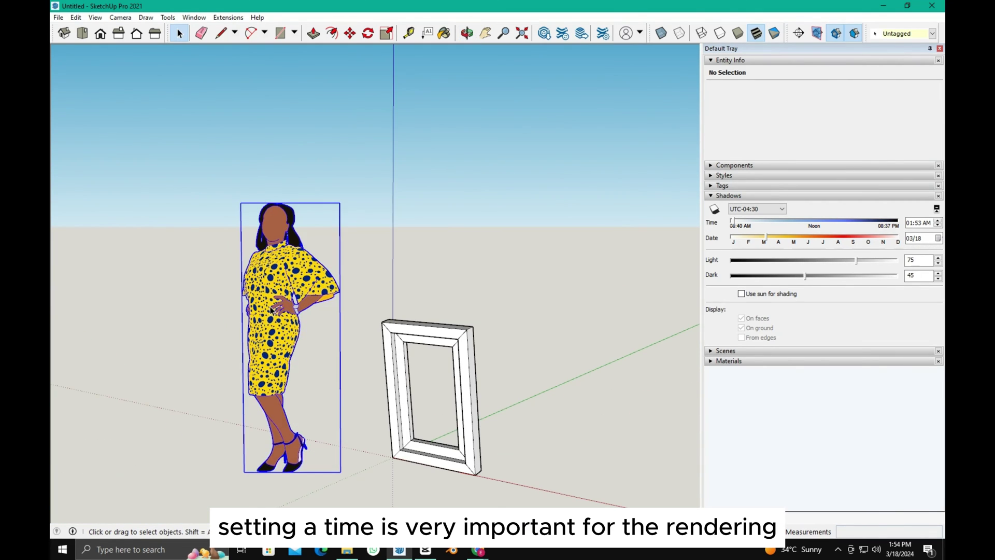
key("Delete")
Rotate the window frame 90 degrees about its side
middle_click_drag(382, 304, 444, 351)
left_click(471, 284)
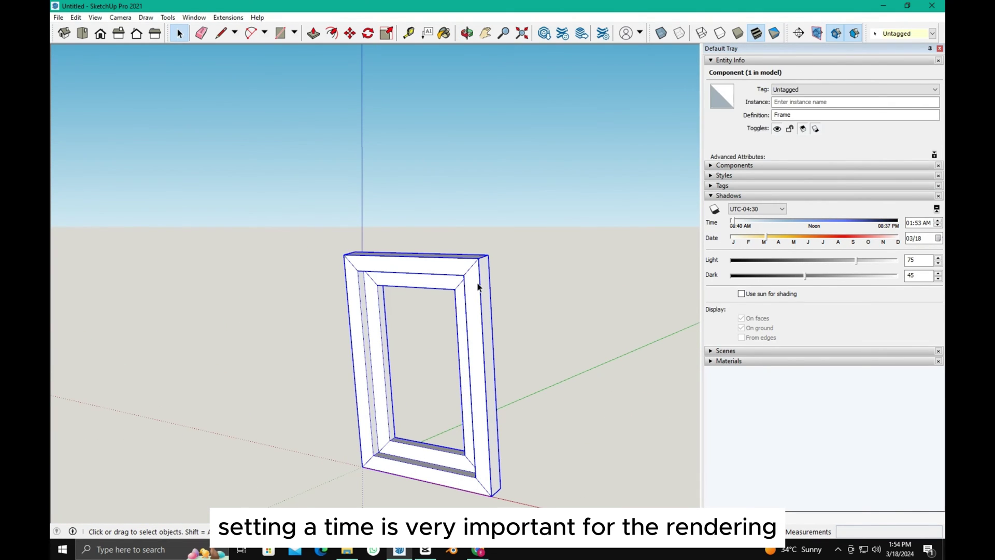
key("m")
left_click(490, 378)
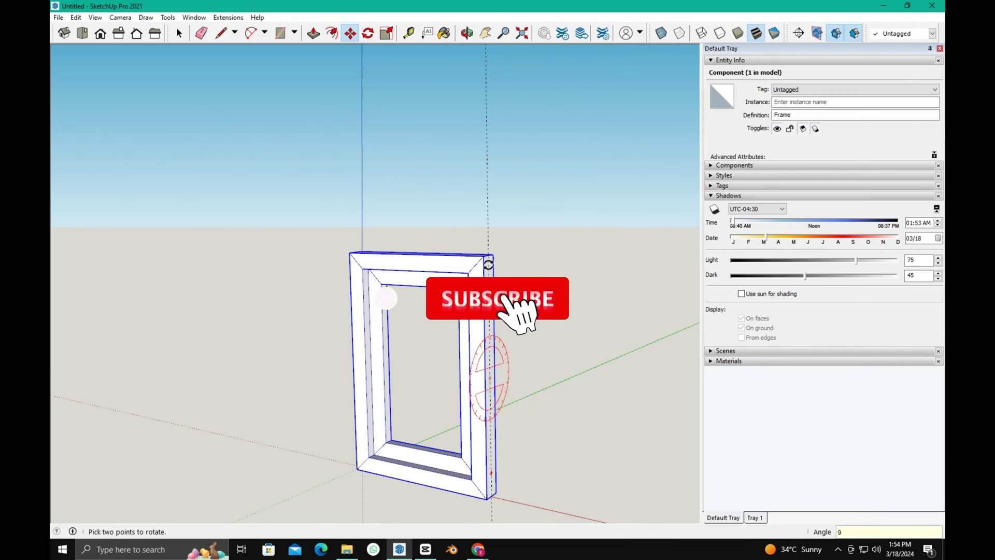
type("90")
key("Return")
key("space")
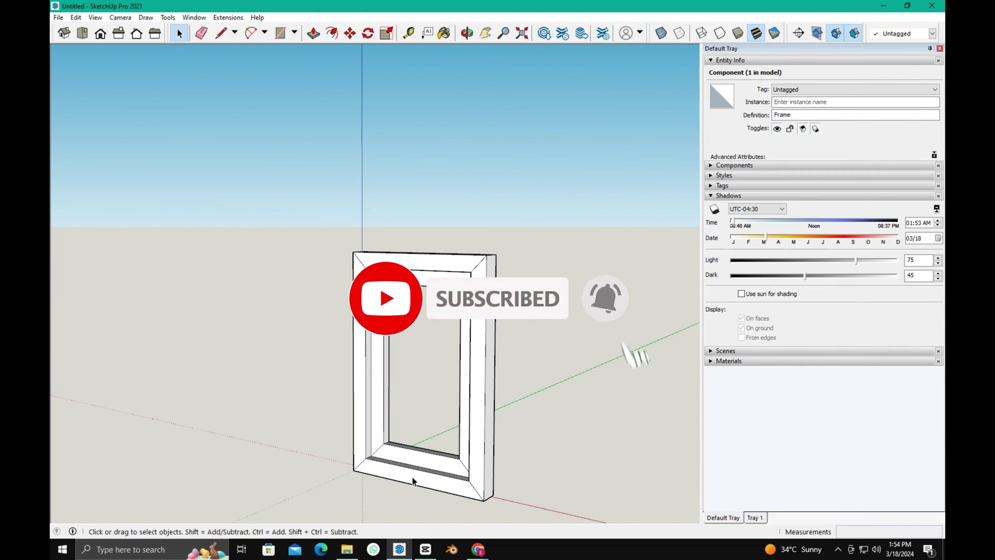
Enable sun shading and shadows, with the shadow time set to about 01:03 PM
key("p")
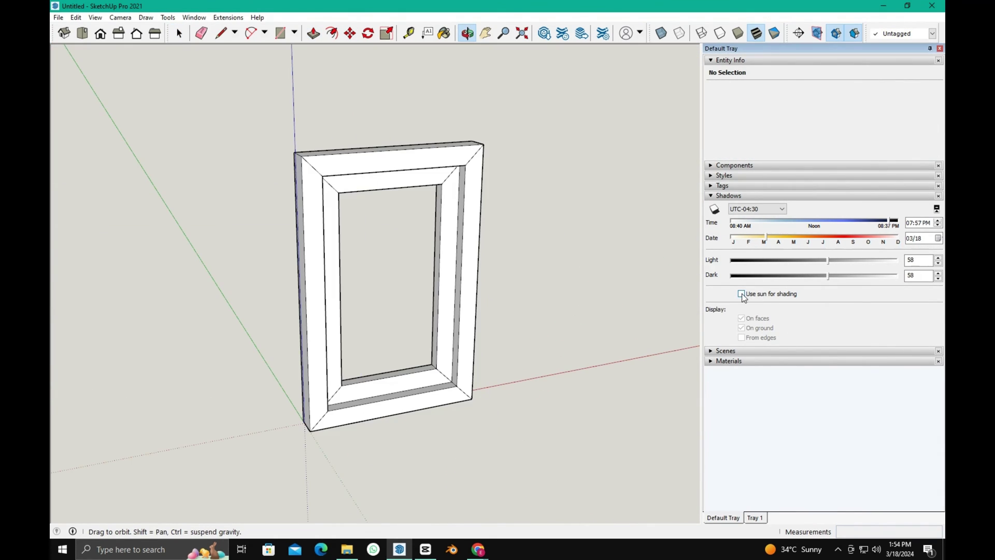
left_click(742, 294)
left_click_drag(445, 293, 138, 411)
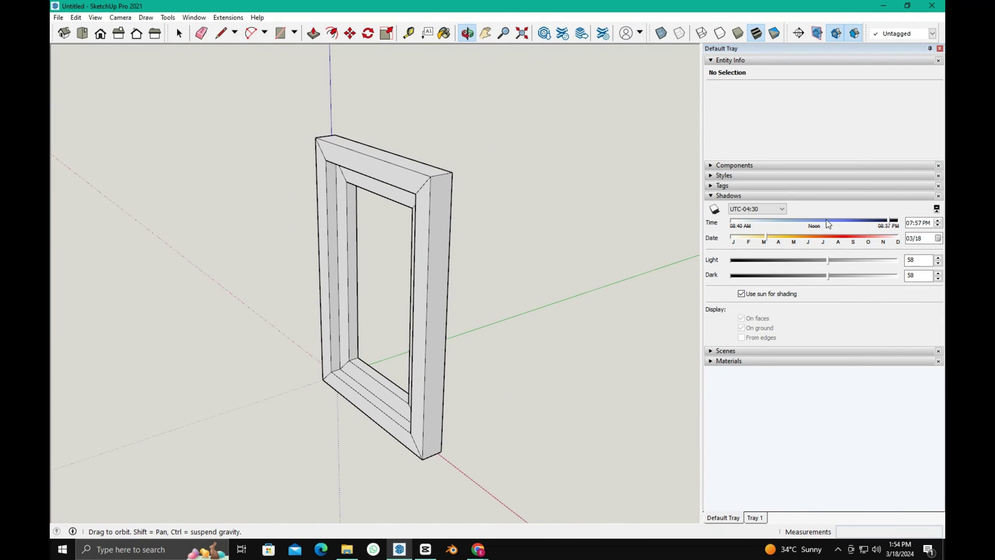
mouse_move(890, 221)
left_mouse_down()
mouse_move(730, 222)
mouse_move(853, 221)
left_mouse_up()
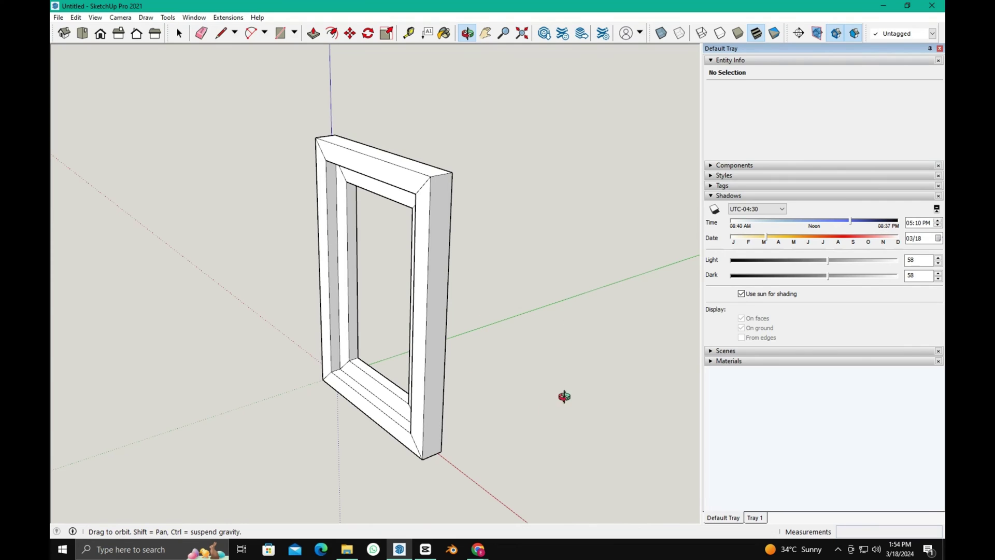
left_click(715, 209)
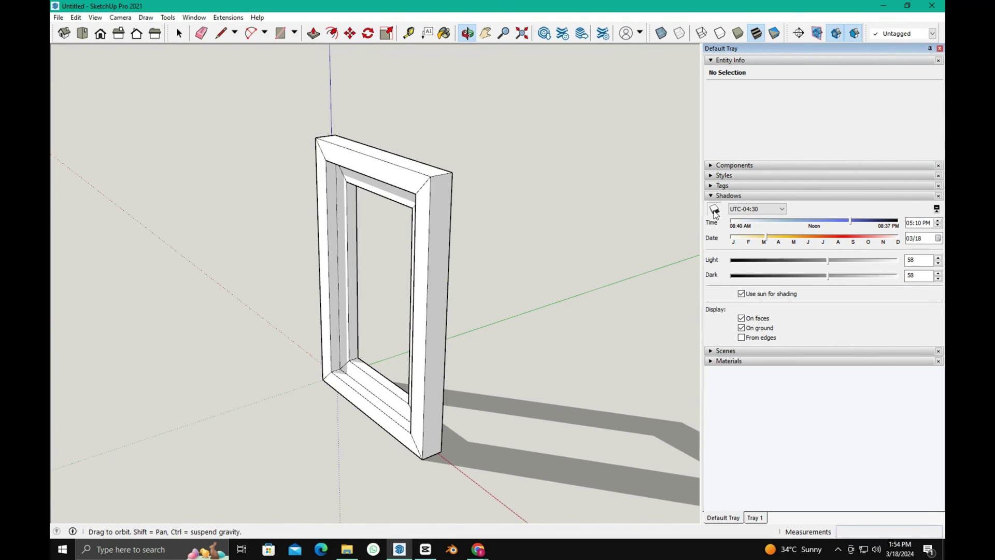
scroll(569, 424, "down", 3)
left_click_drag(850, 221, 804, 218)
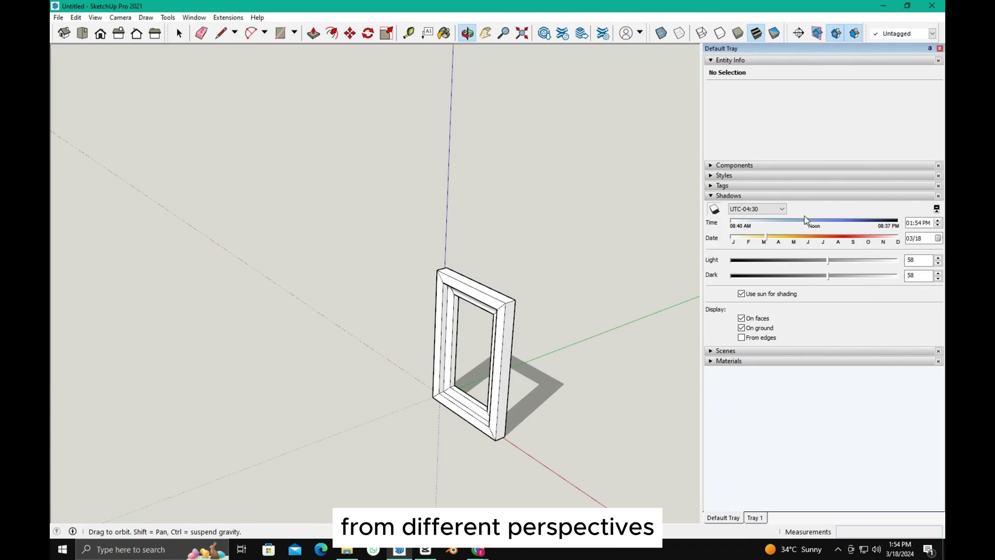
Open the Scenes panel and save an eye-level front view as Scene 1
left_click(715, 196)
left_click(713, 206)
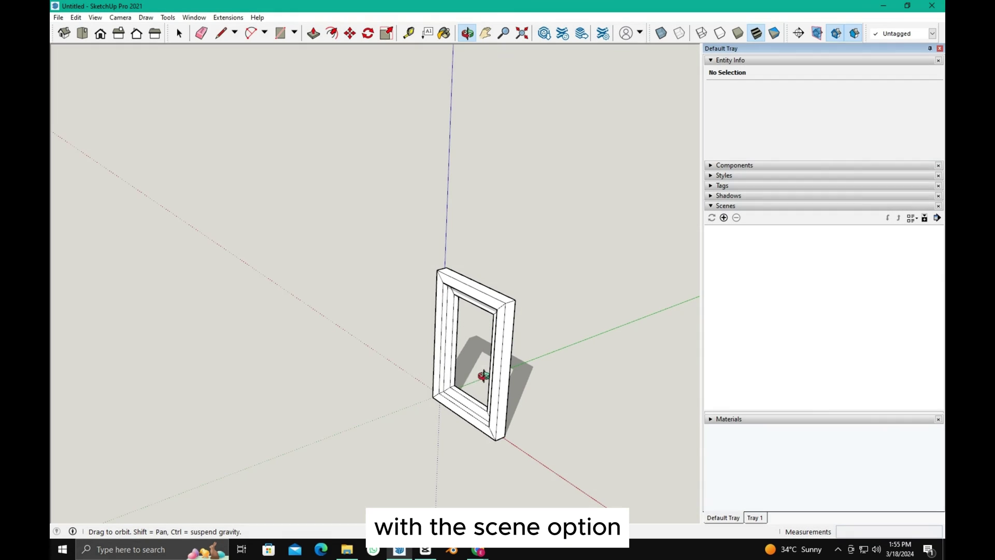
left_click_drag(426, 405, 645, 274)
scroll(457, 360, "up", 4)
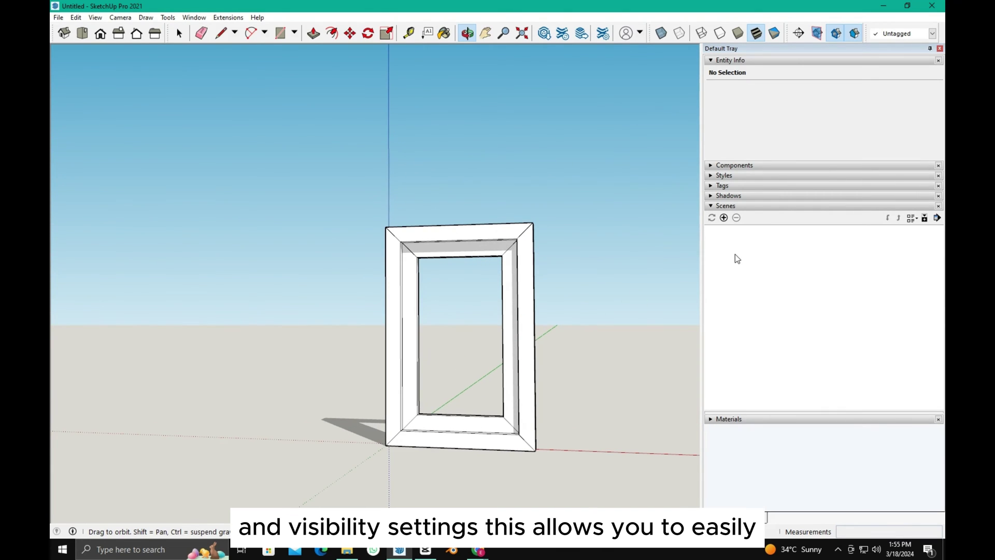
left_click(724, 218)
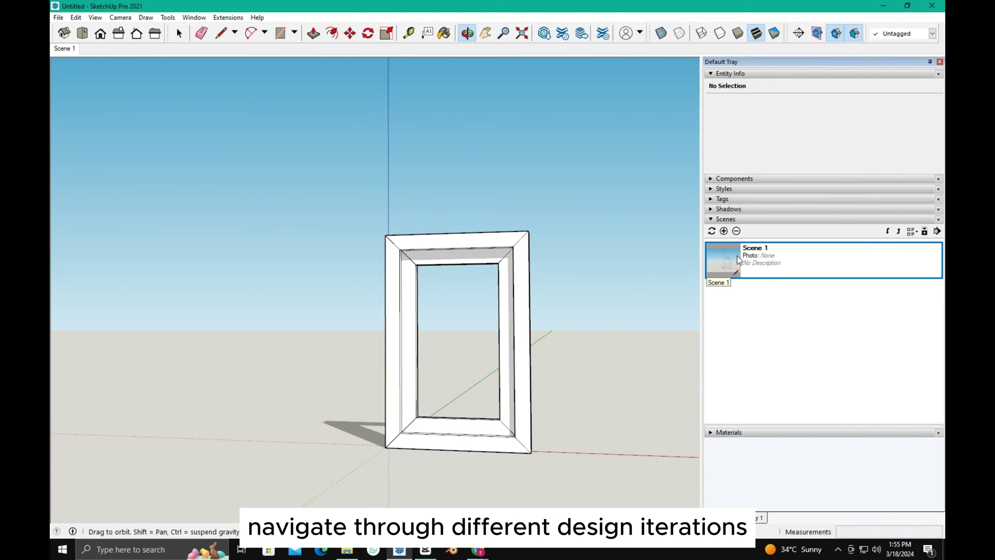
Orbit away, then select the Scene 1 tab to restore the saved view
scroll(382, 446, "down", 5)
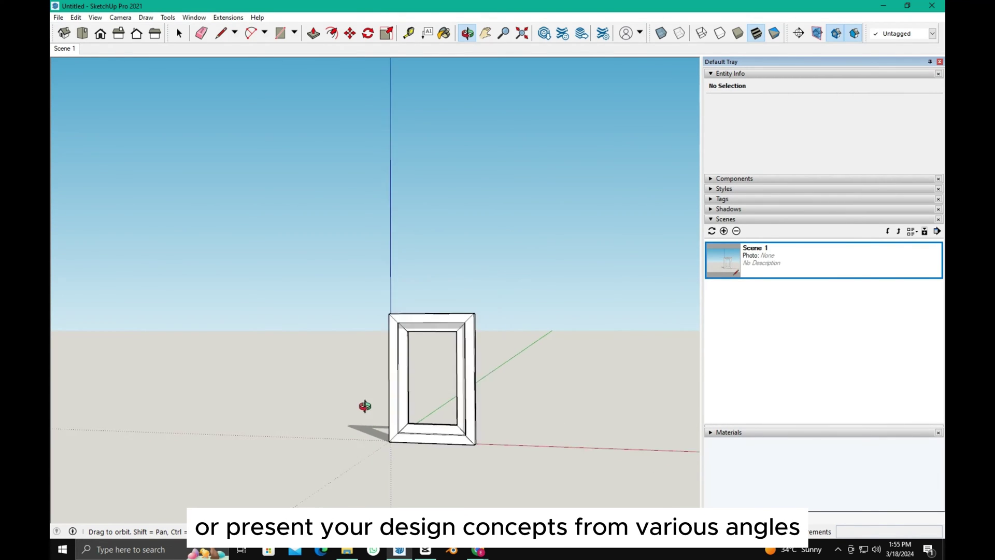
scroll(353, 446, "down", 5)
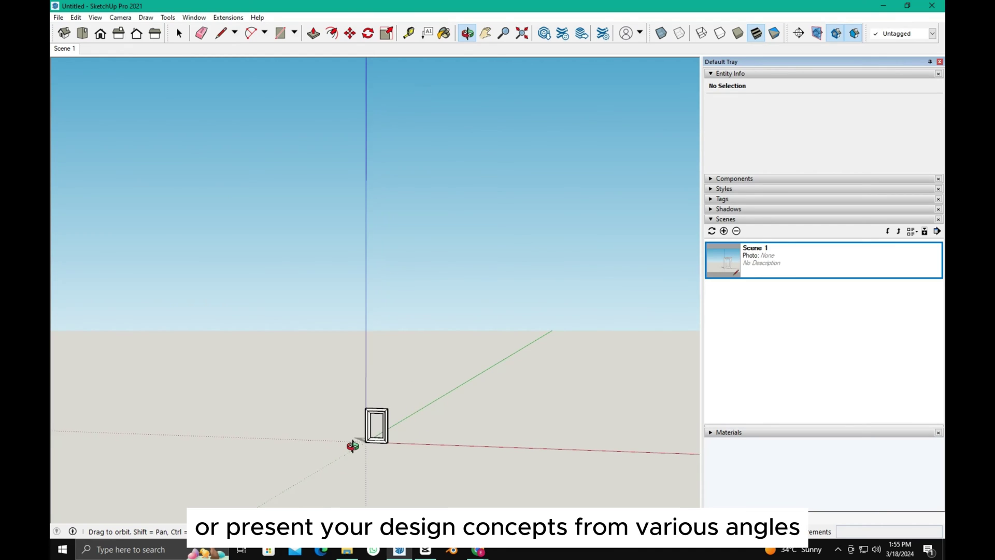
left_click_drag(501, 440, 414, 467)
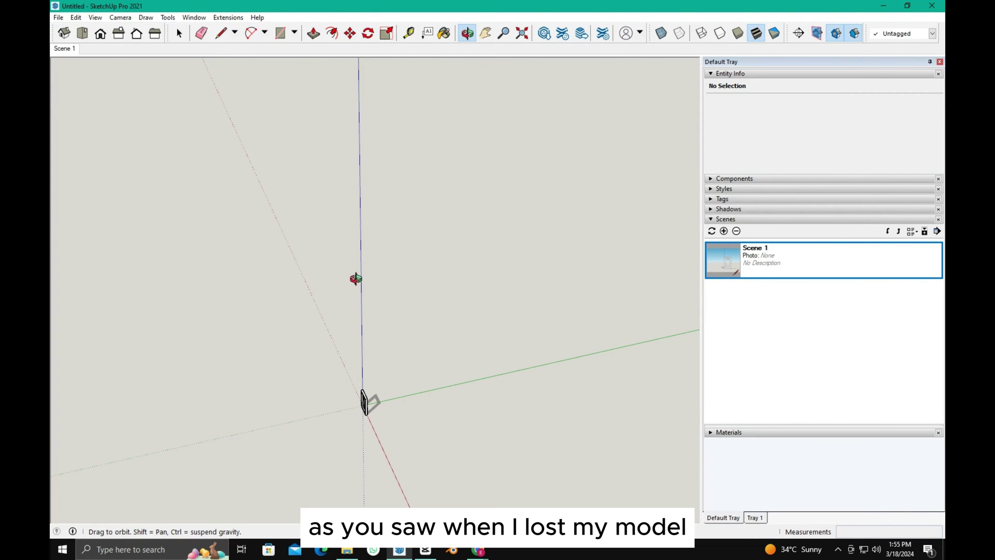
left_click(71, 50)
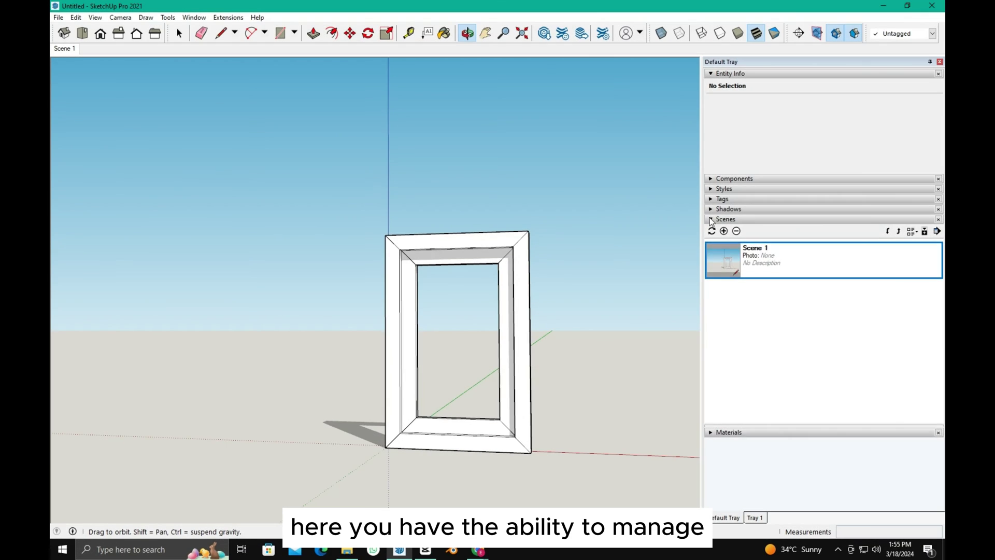
Expand Materials, browse 3d Printing and Brick, Cladding and Siding, then choose Glass and Mirrors
left_click(713, 219)
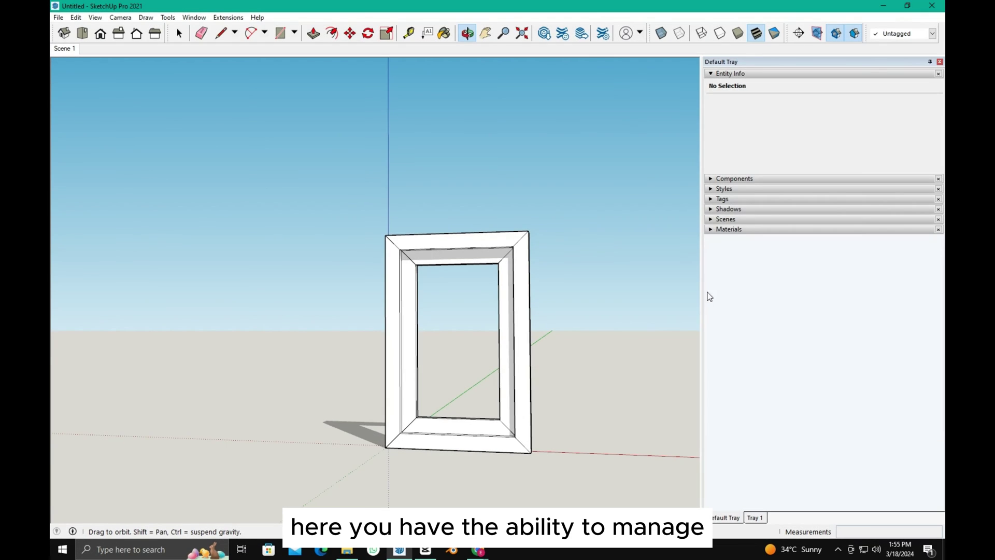
left_click(712, 229)
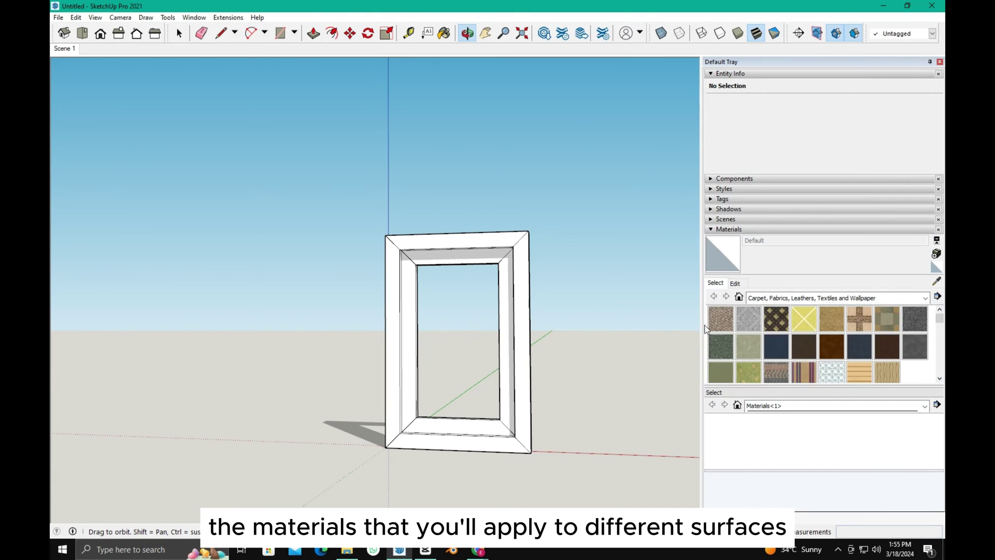
left_click(739, 297)
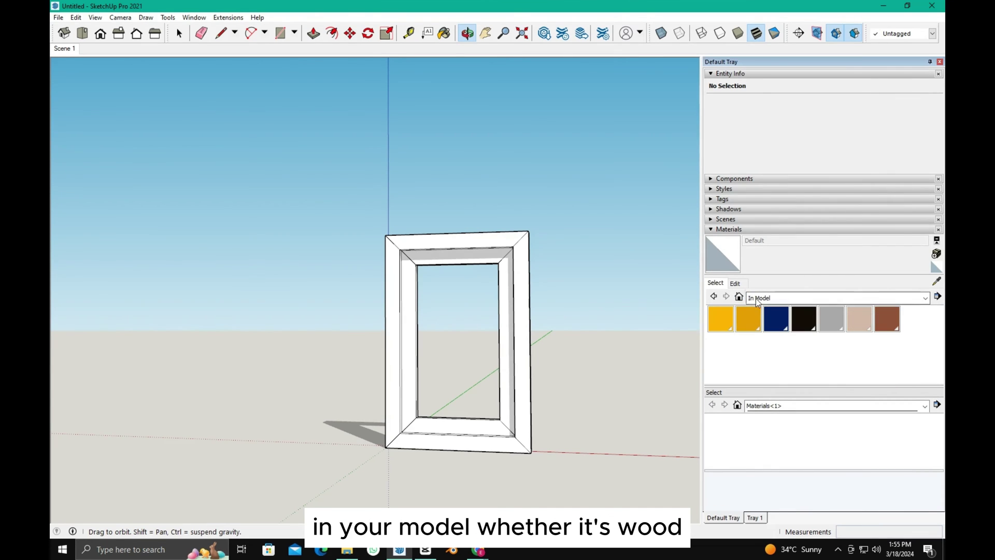
left_click(788, 298)
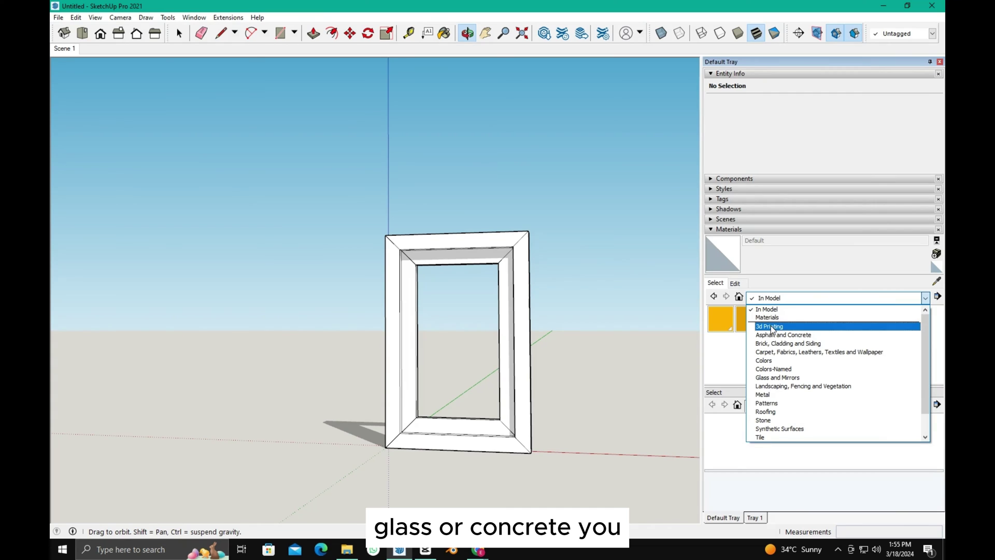
left_click(770, 324)
left_click(788, 298)
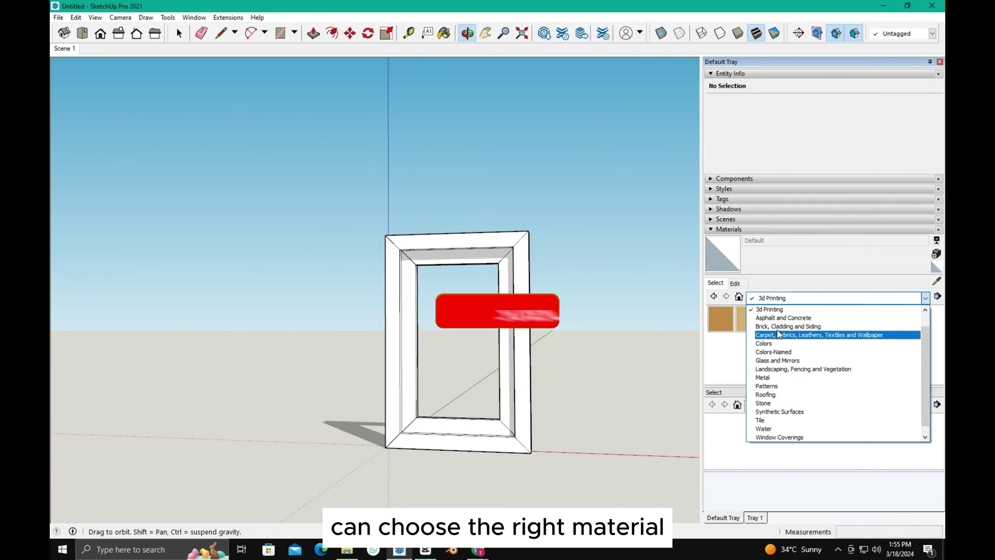
left_click(773, 325)
left_click(807, 299)
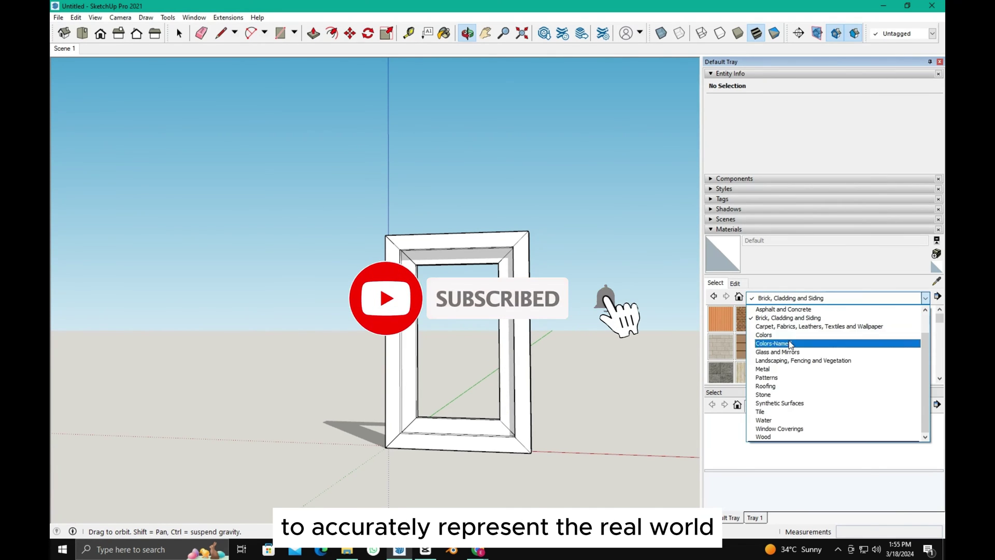
left_click(773, 342)
scroll(403, 255, "up", 10)
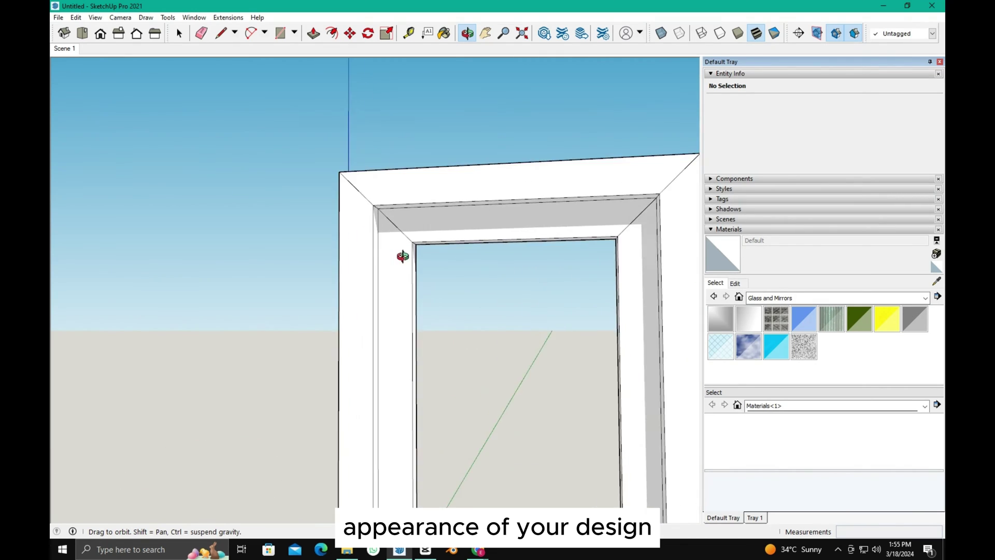
Draw a rectangle face across the window opening from corner to corner
middle_click_drag(397, 237, 365, 195)
key("r")
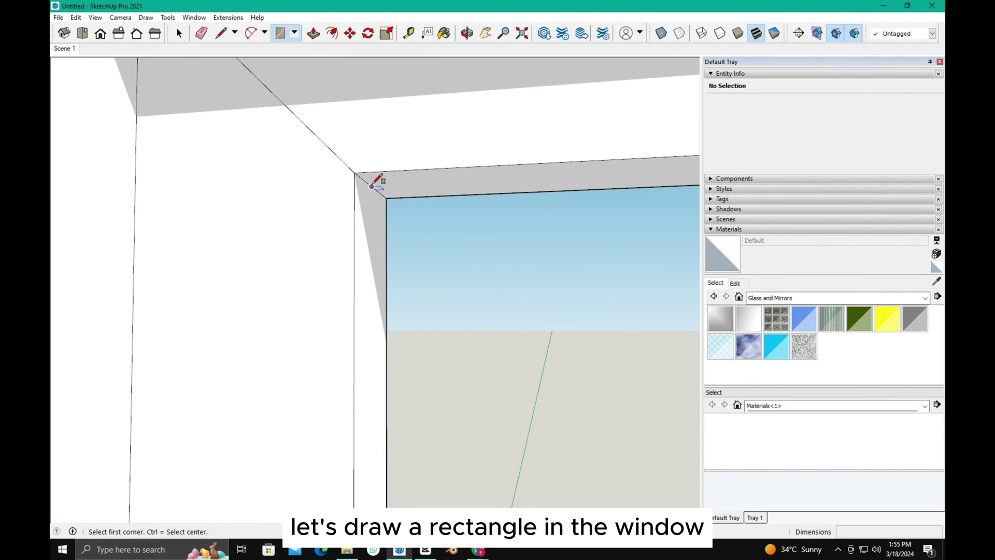
left_click(372, 186)
scroll(384, 187, "down", 6)
scroll(500, 329, "up", 5)
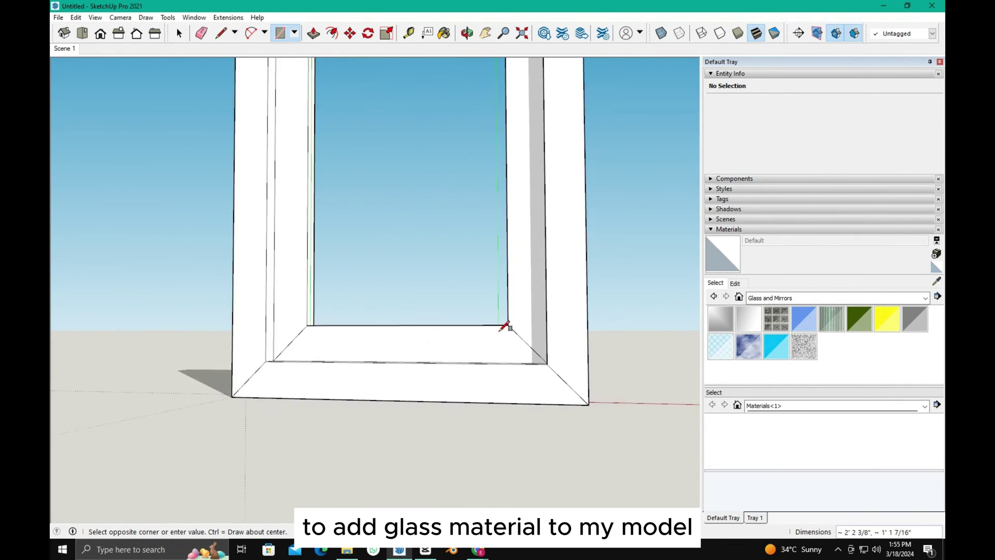
middle_click_drag(505, 327, 504, 362)
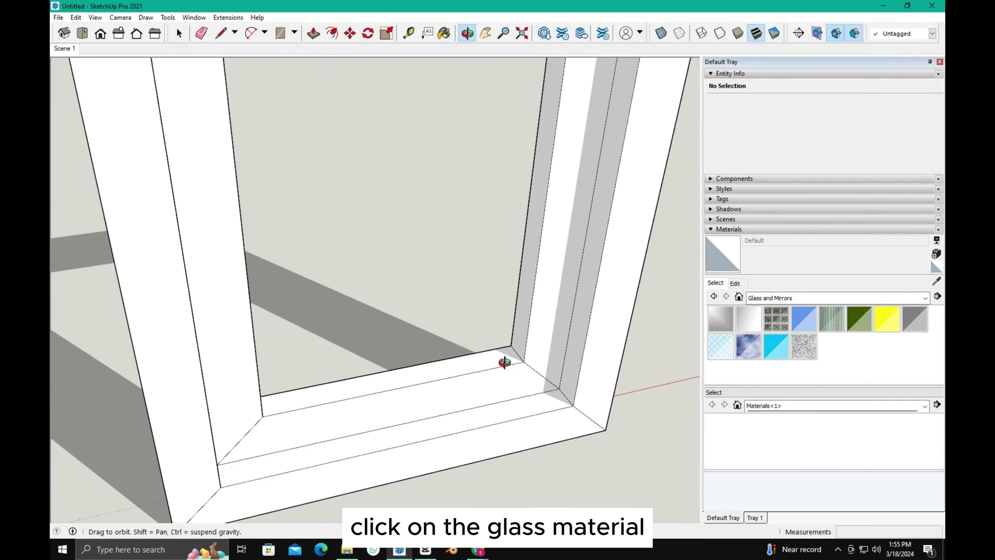
left_click(512, 346)
scroll(425, 377, "down", 4)
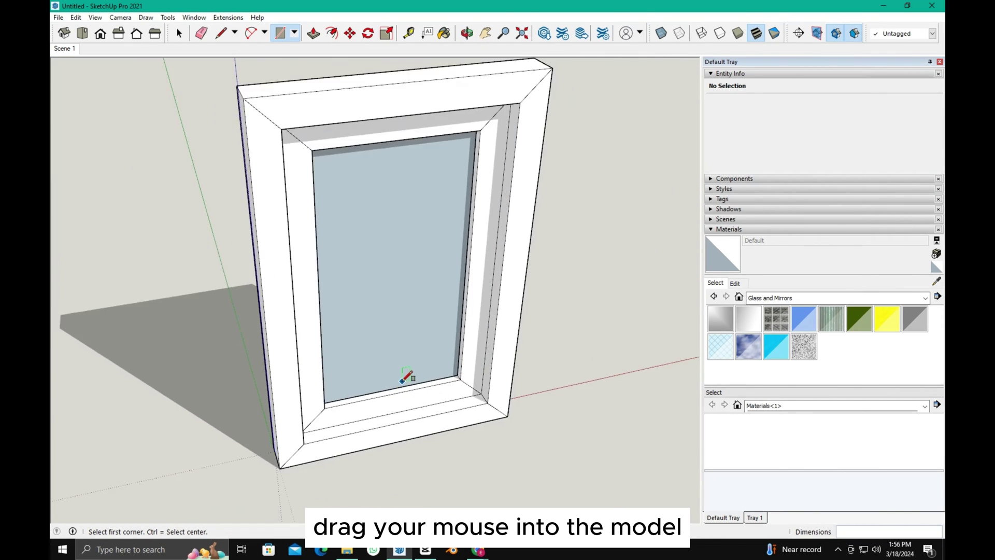
middle_click_drag(407, 376, 388, 378)
scroll(427, 395, "up", 4)
Paint the pane with Mirror 01, then replace it with Translucent Glass Gray
left_click(721, 319)
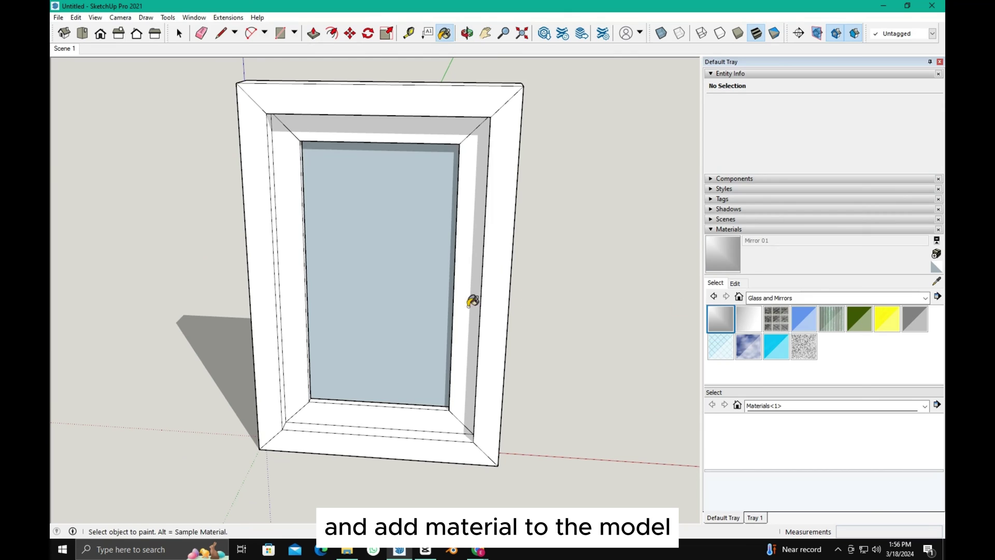
left_click(413, 300)
scroll(388, 390, "down", 2)
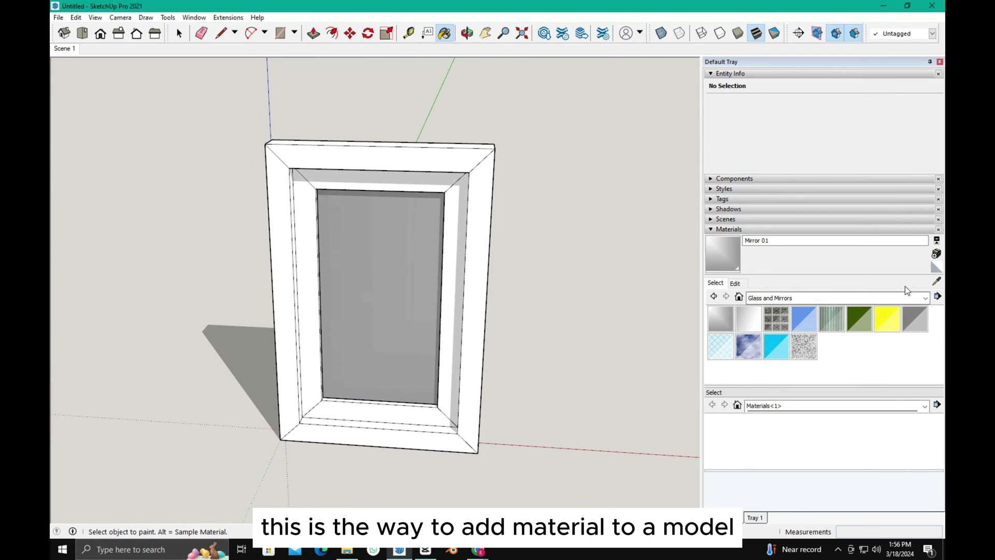
left_click(915, 318)
left_click(425, 310)
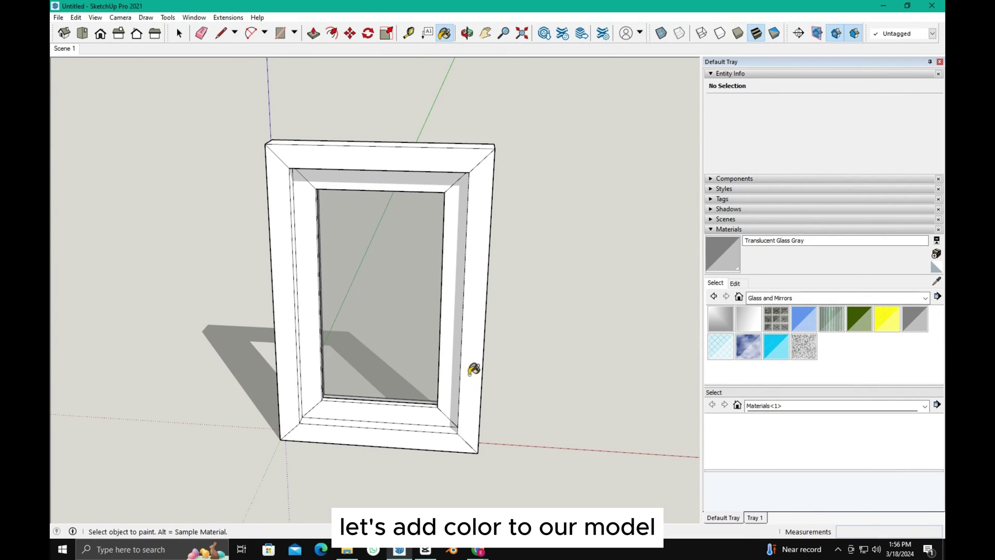
Paint the window frame with grey Color M03 from the Colors collection
middle_click_drag(473, 369, 633, 455)
left_click(829, 297)
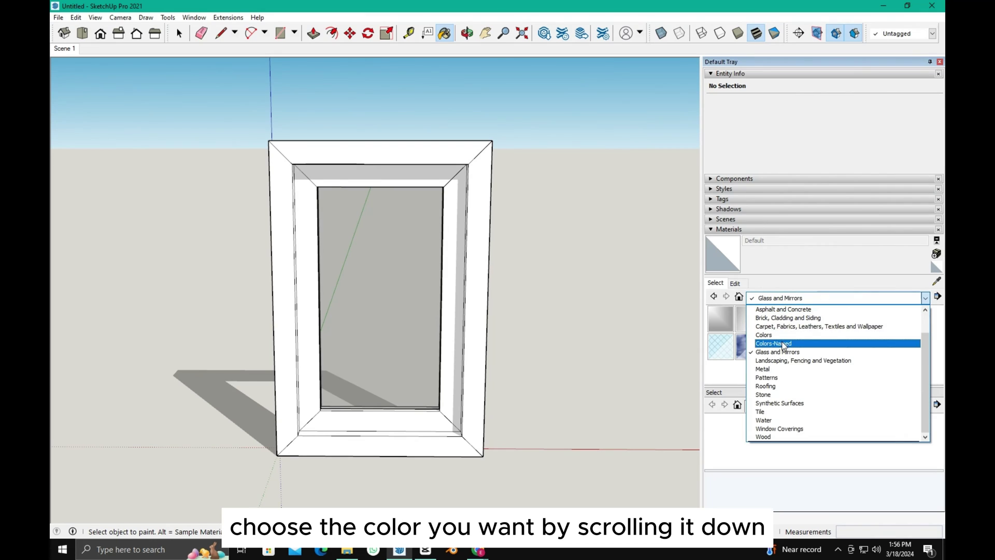
left_click(778, 335)
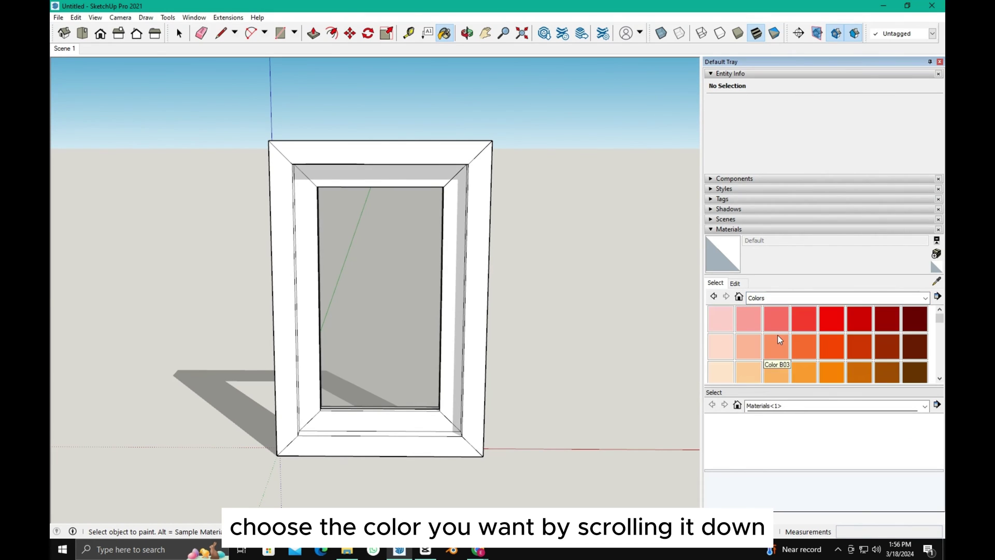
scroll(787, 372, "down", 5)
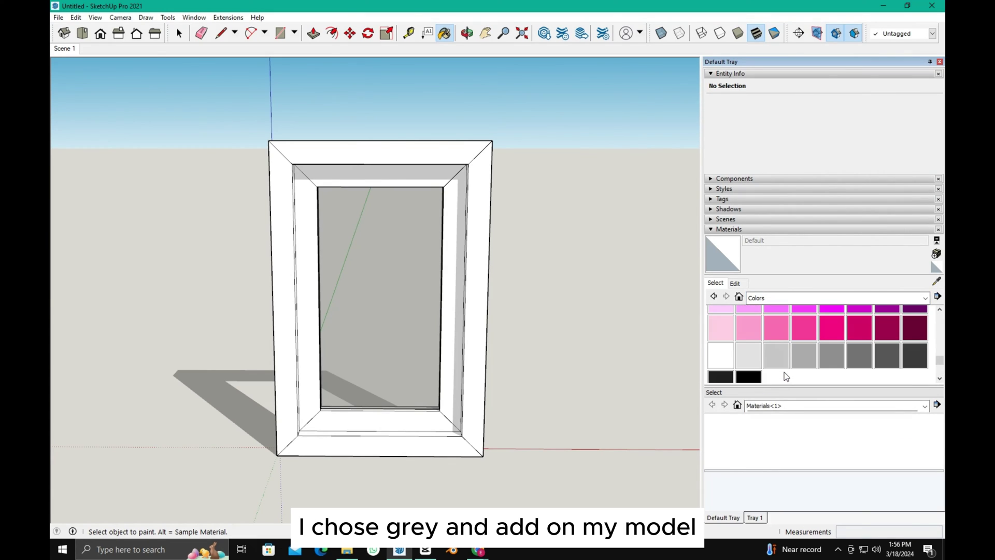
left_click(842, 355)
left_click(485, 218)
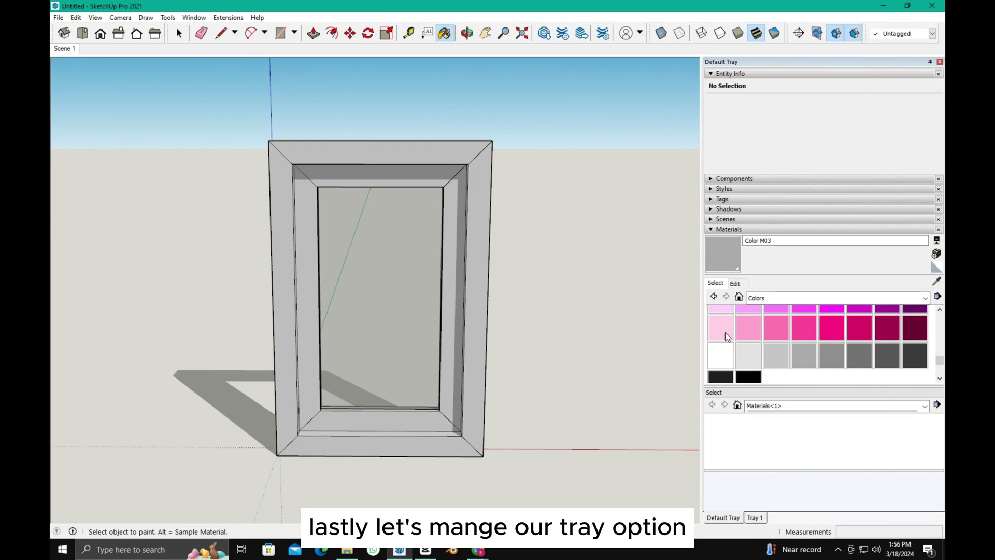
Browse the Landscaping, Fencing and Vegetation and Stone materials, then collapse the Materials section
left_click(817, 299)
left_click(786, 358)
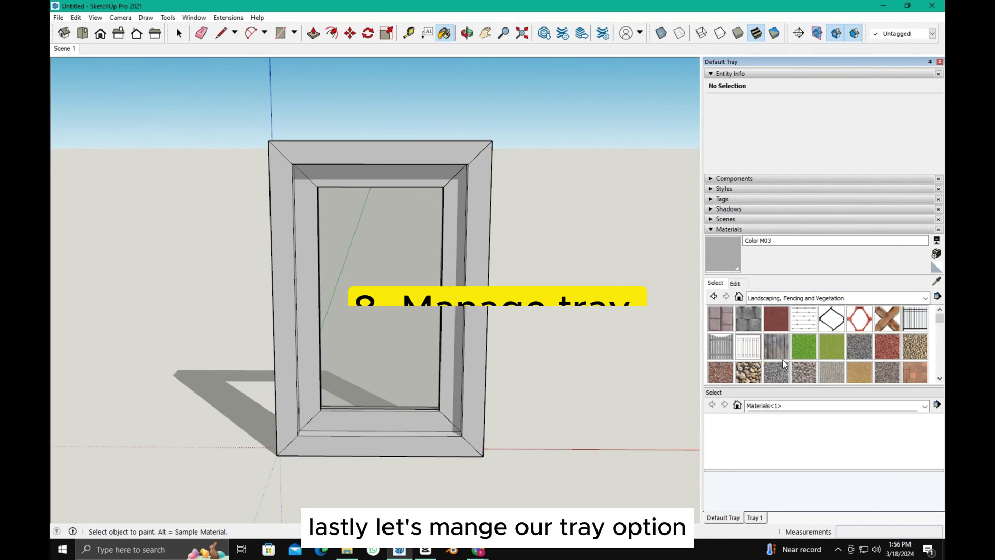
left_click(830, 298)
left_click(788, 400)
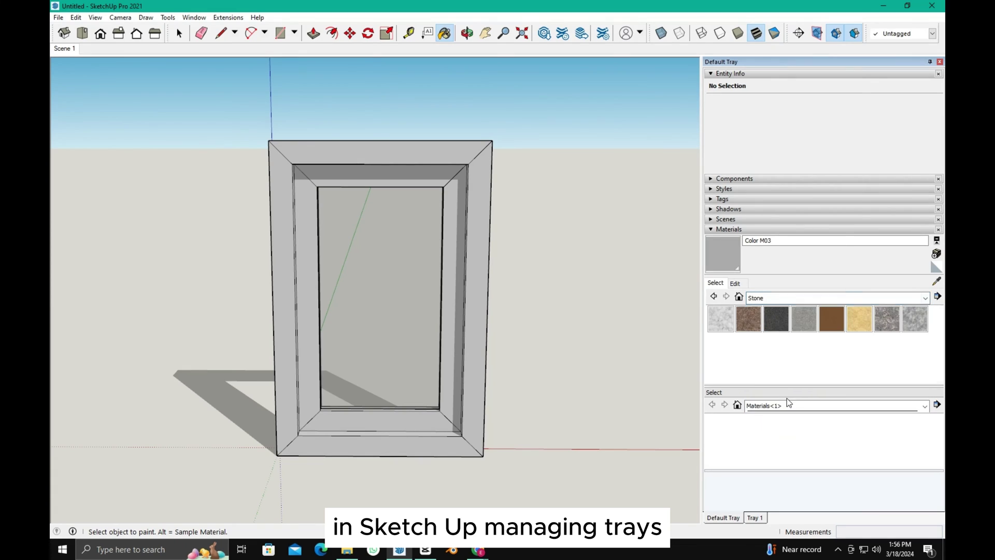
left_click(711, 229)
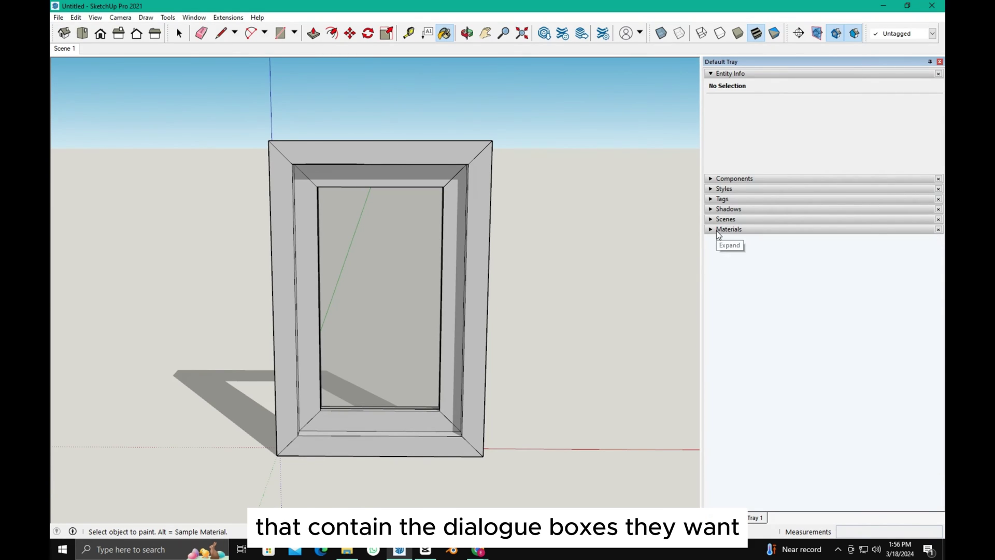
Bring Tray 1 into view, then hide it through Window > Tray 1 > Hide Tray
left_click(753, 518)
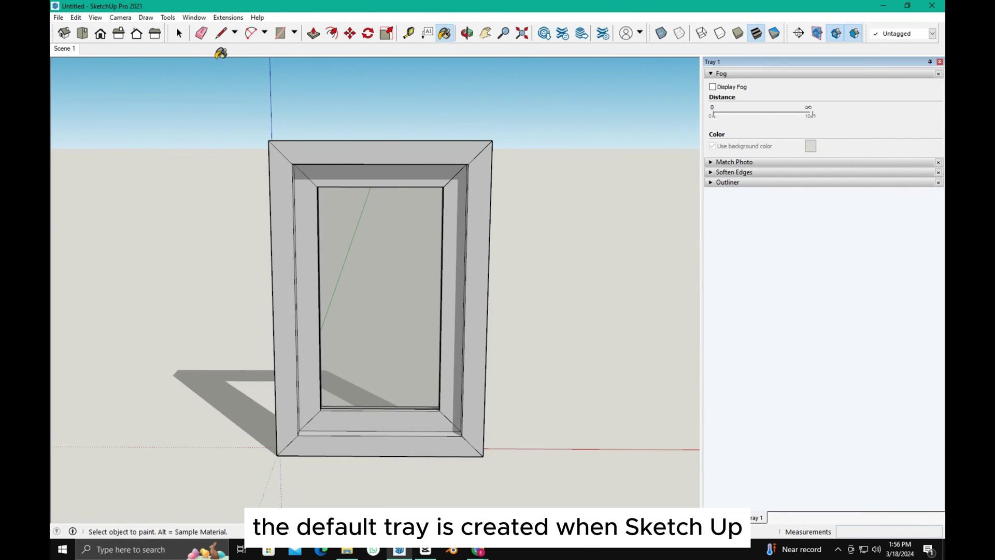
left_click(195, 18)
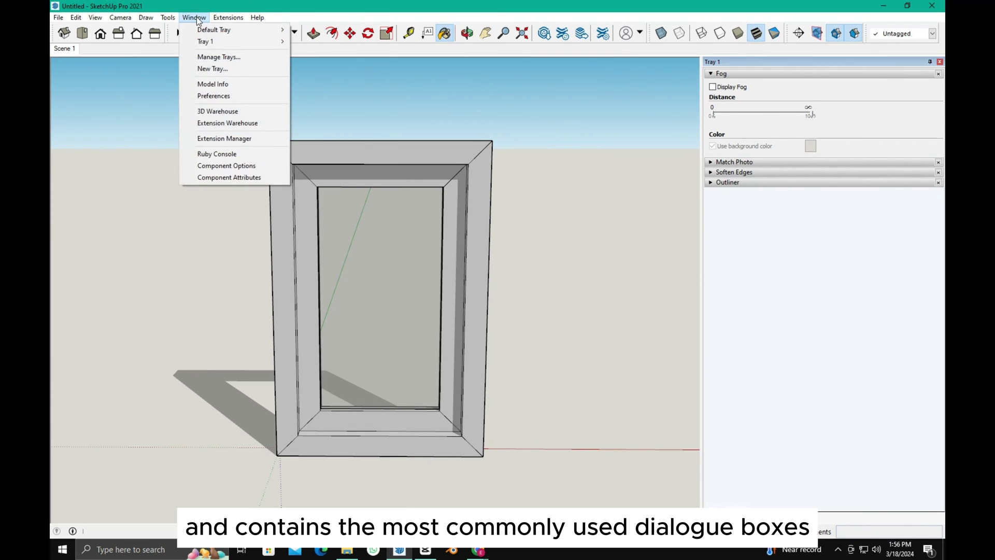
mouse_move(209, 44)
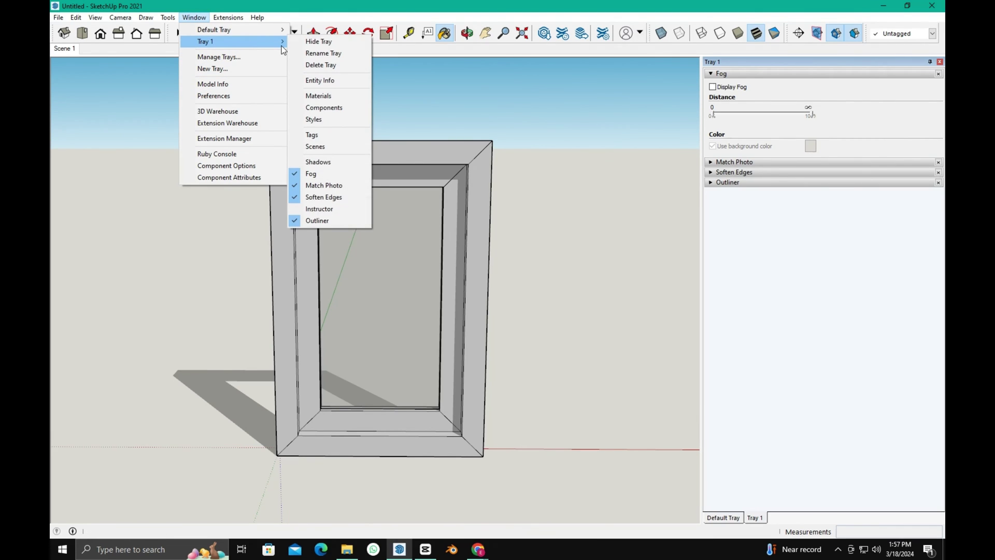
left_click(307, 42)
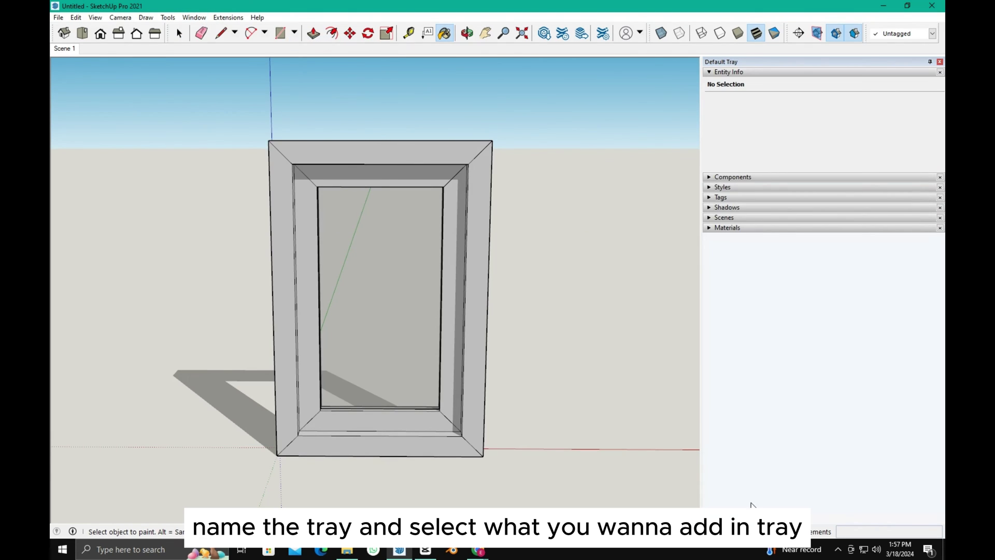
left_click(195, 18)
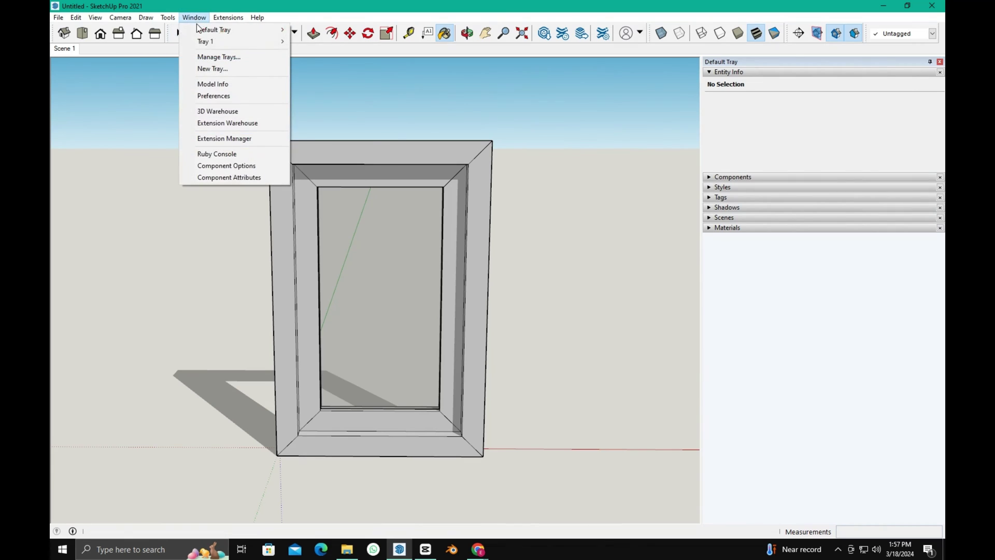
mouse_move(206, 46)
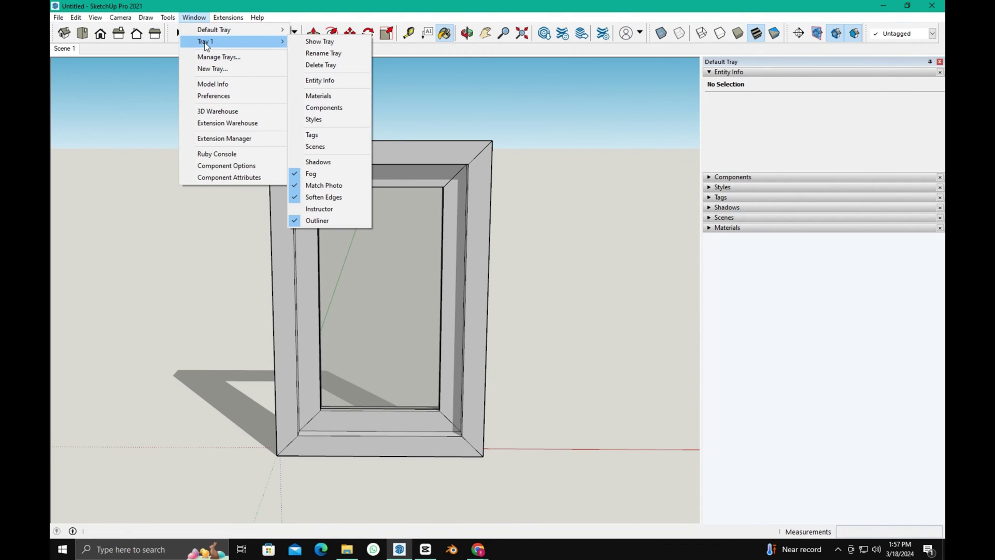
Add a new tray named Tray 2 with every dialog panel included
left_click(213, 69)
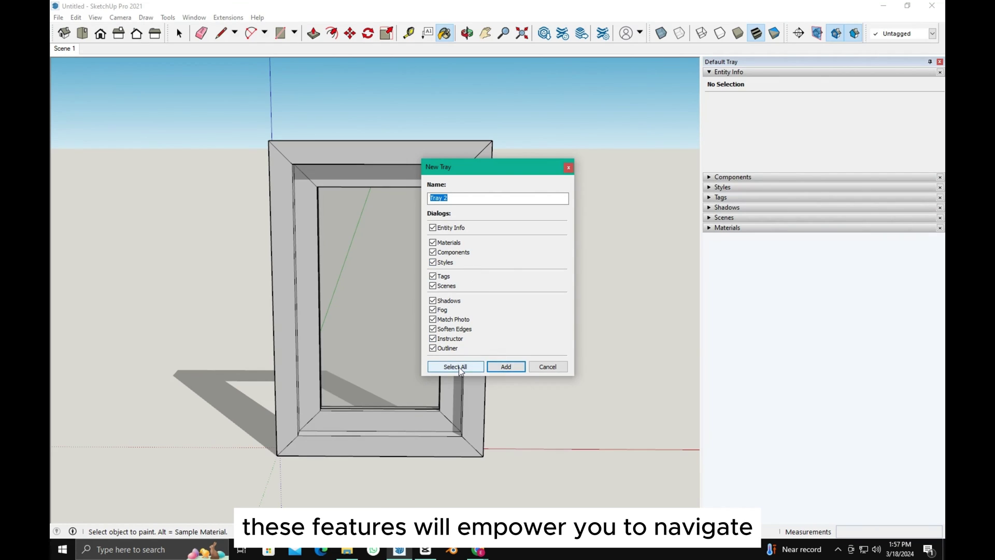
left_click(506, 368)
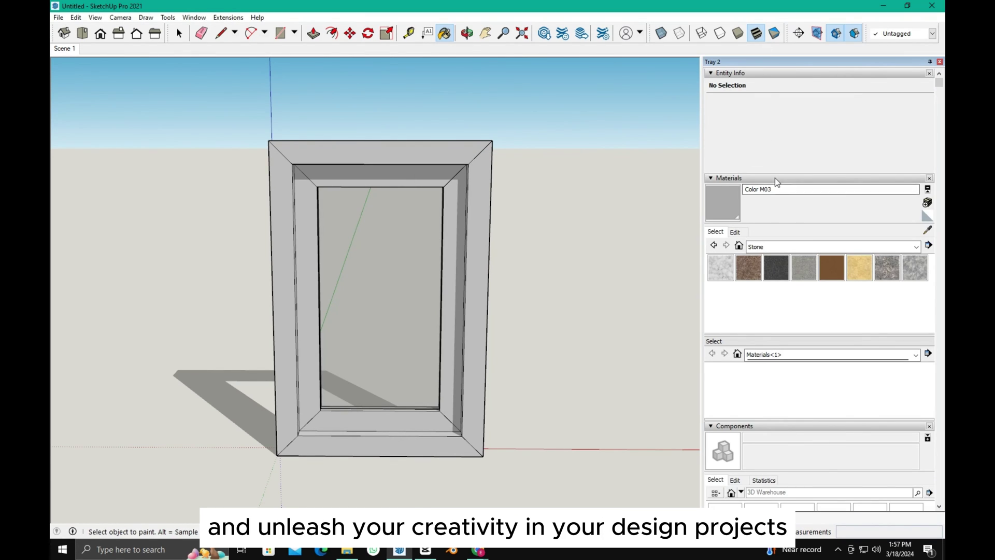
left_click(193, 17)
Delete Tray 2 and confirm with Yes
mouse_move(217, 55)
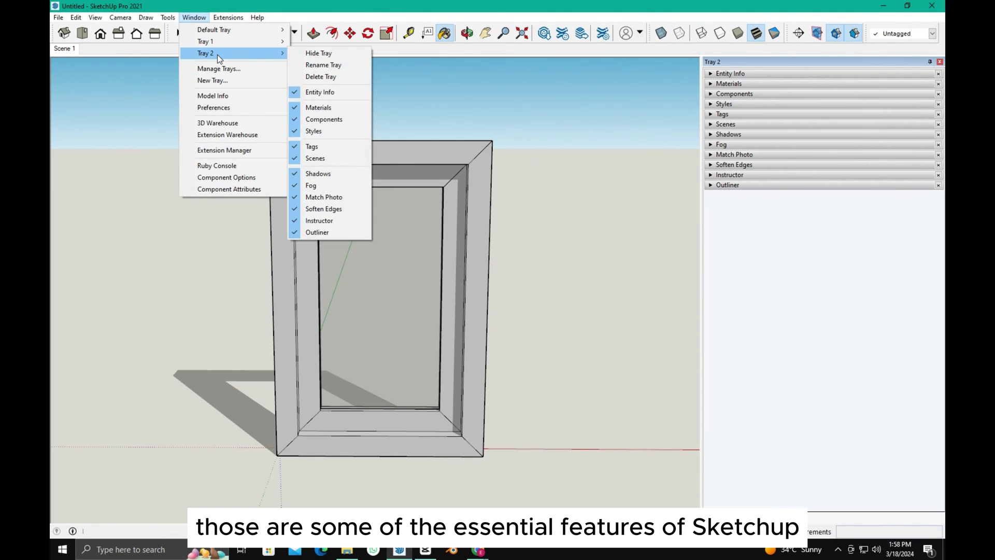
left_click(328, 78)
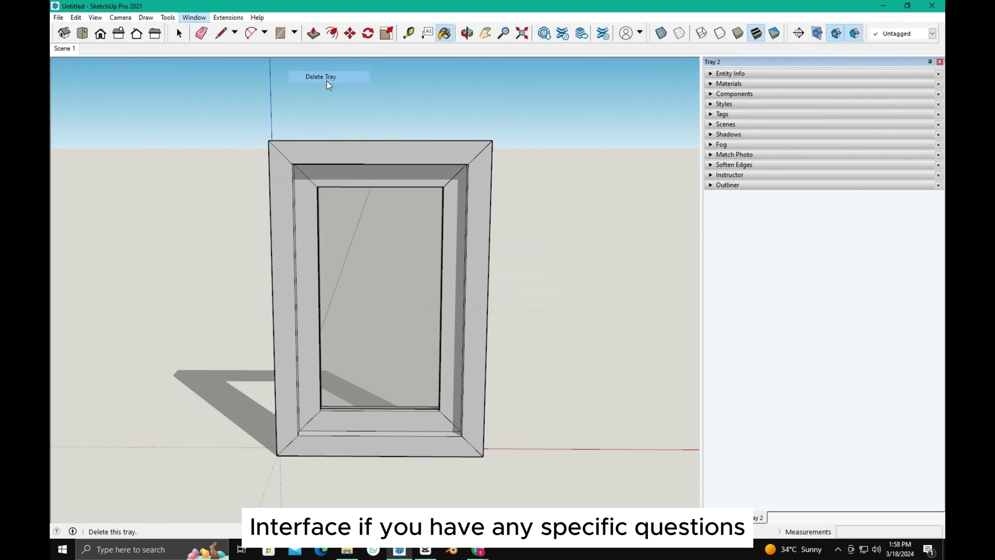
left_click(498, 299)
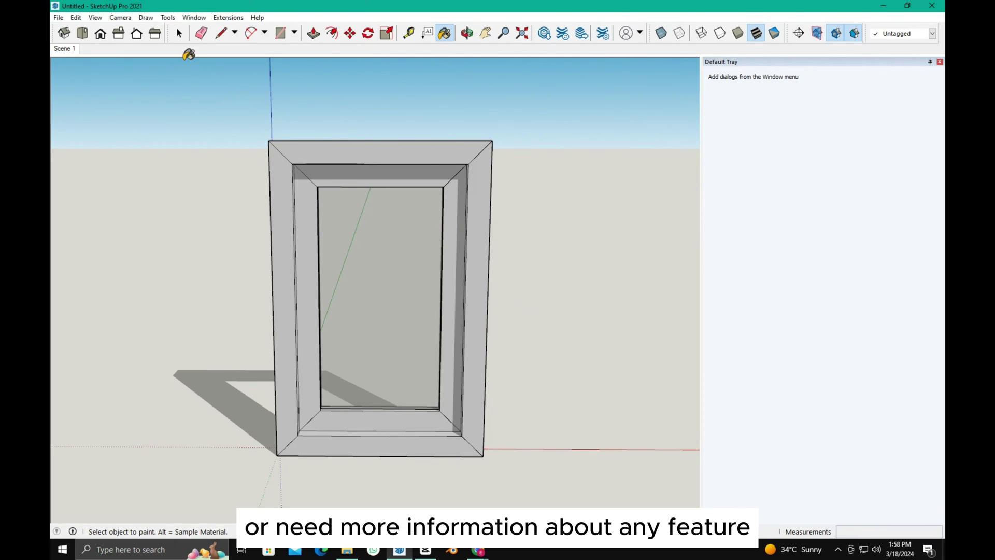
Add the Materials panel back to the Default Tray
left_click(194, 17)
mouse_move(201, 30)
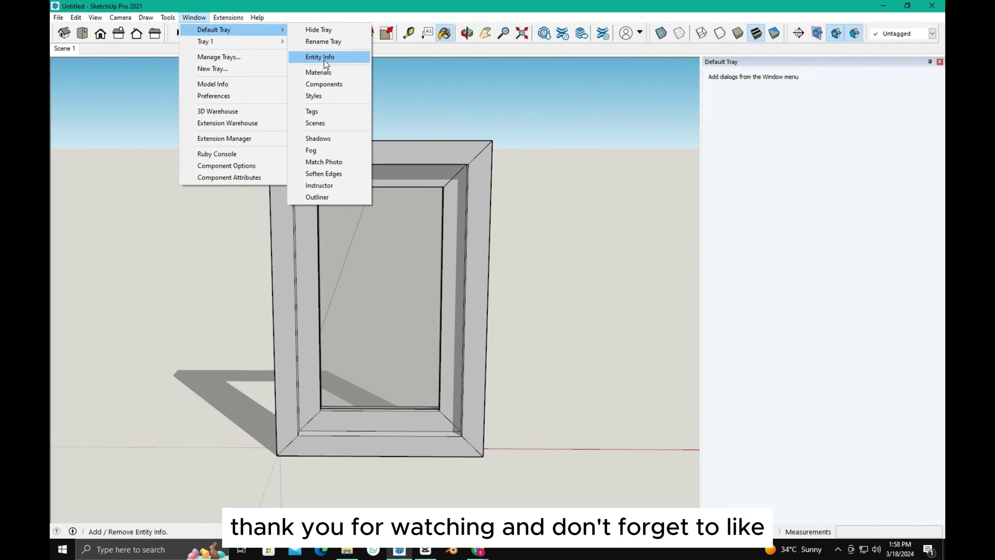
left_click(321, 73)
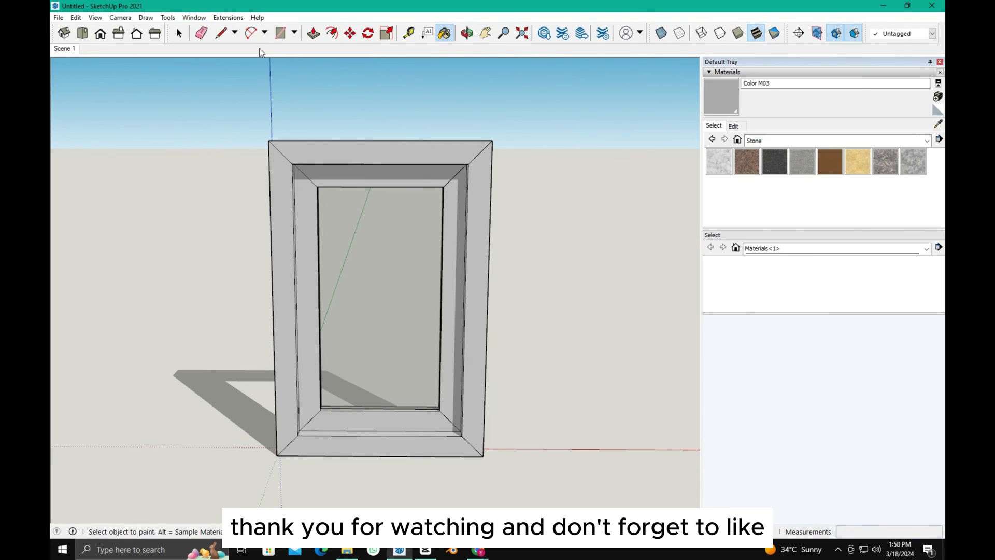
left_click(228, 17)
mouse_move(194, 17)
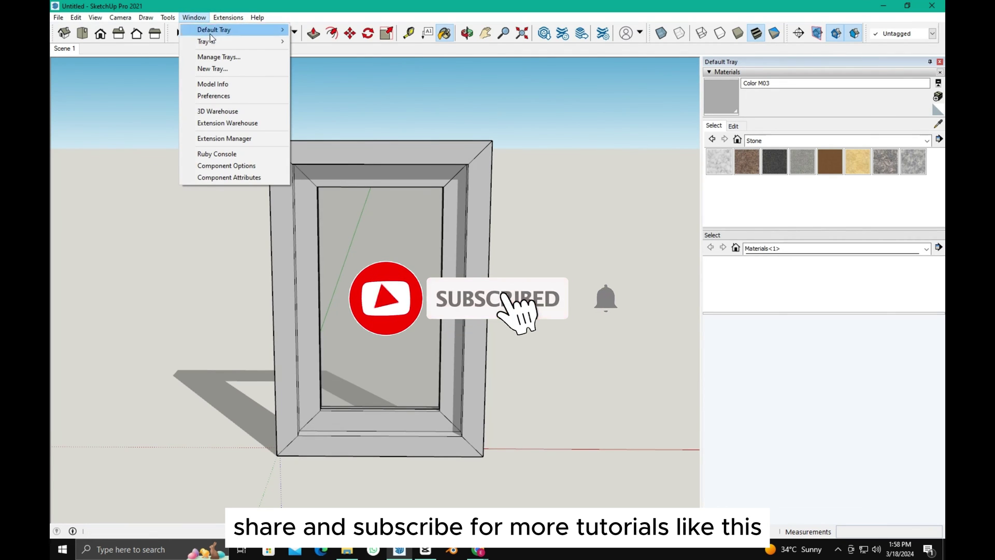
mouse_move(233, 29)
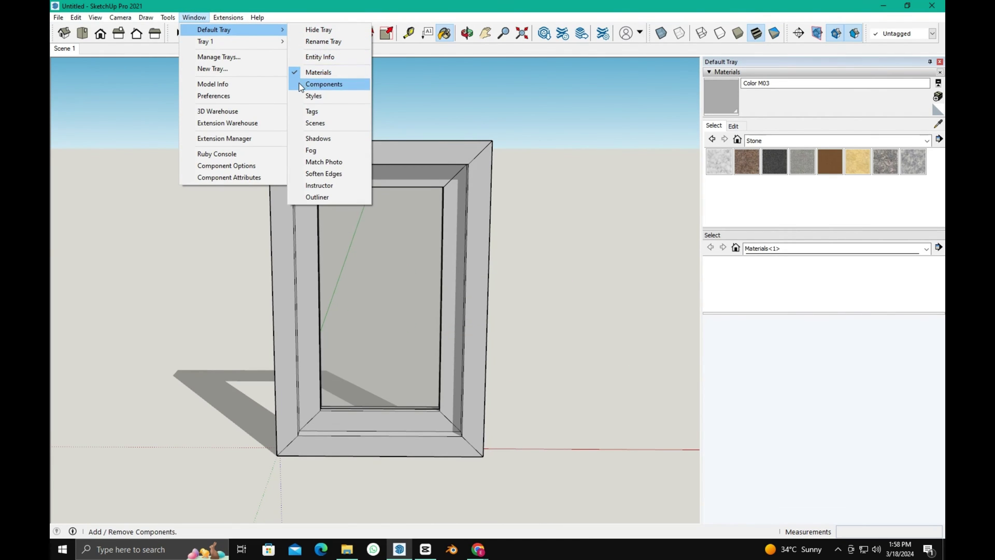